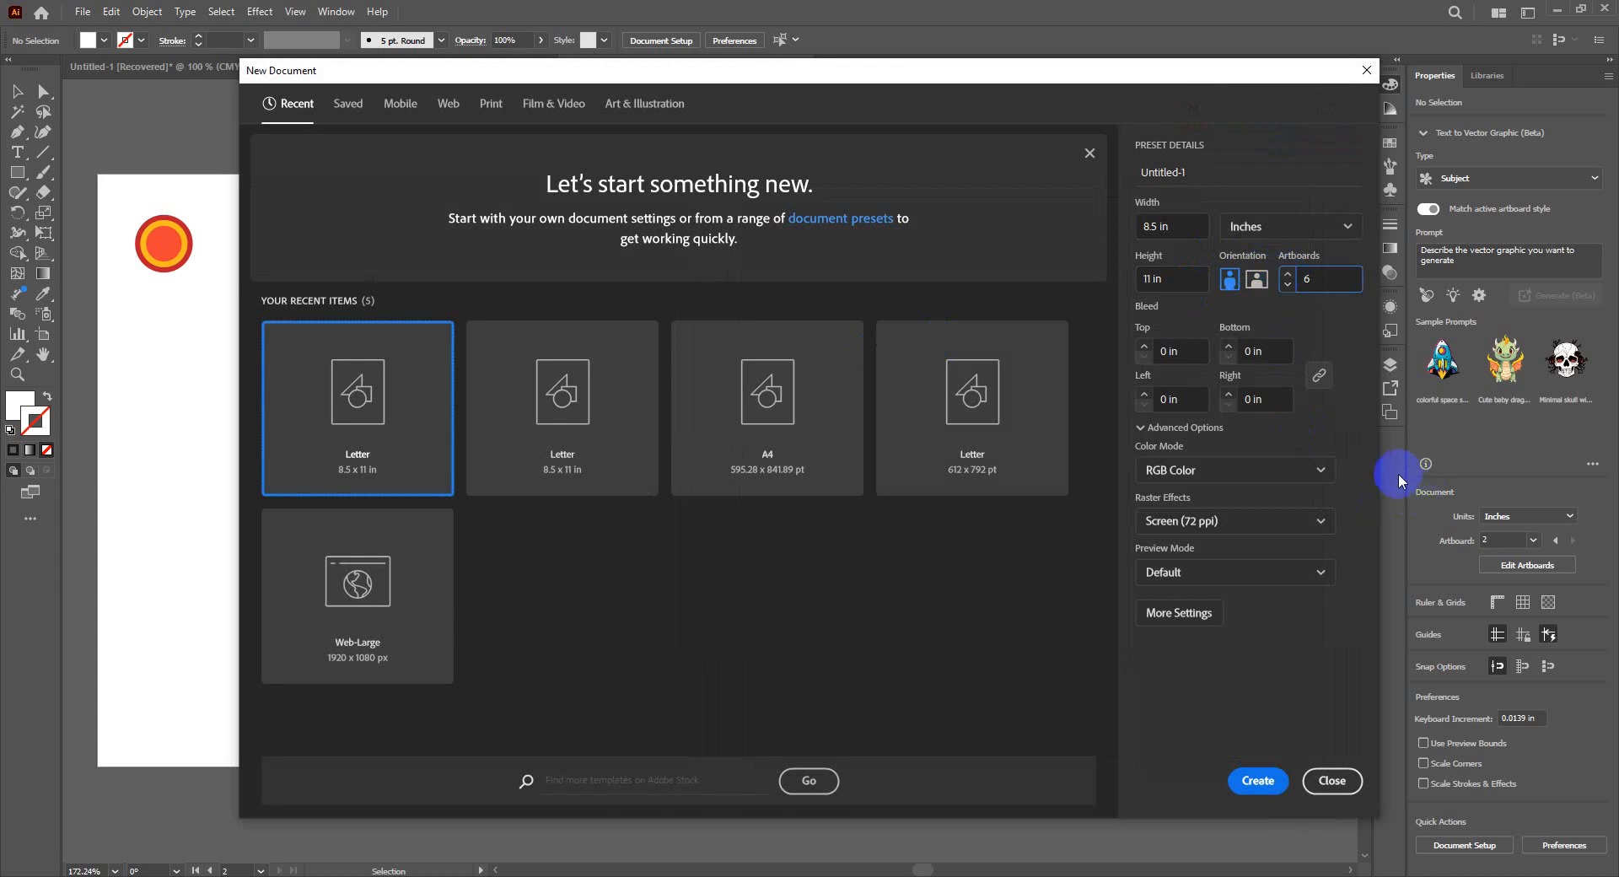
- Create an 8.5 × 11 in RGB document with six artboards and go through the artboards one by one
left_click(1260, 780)
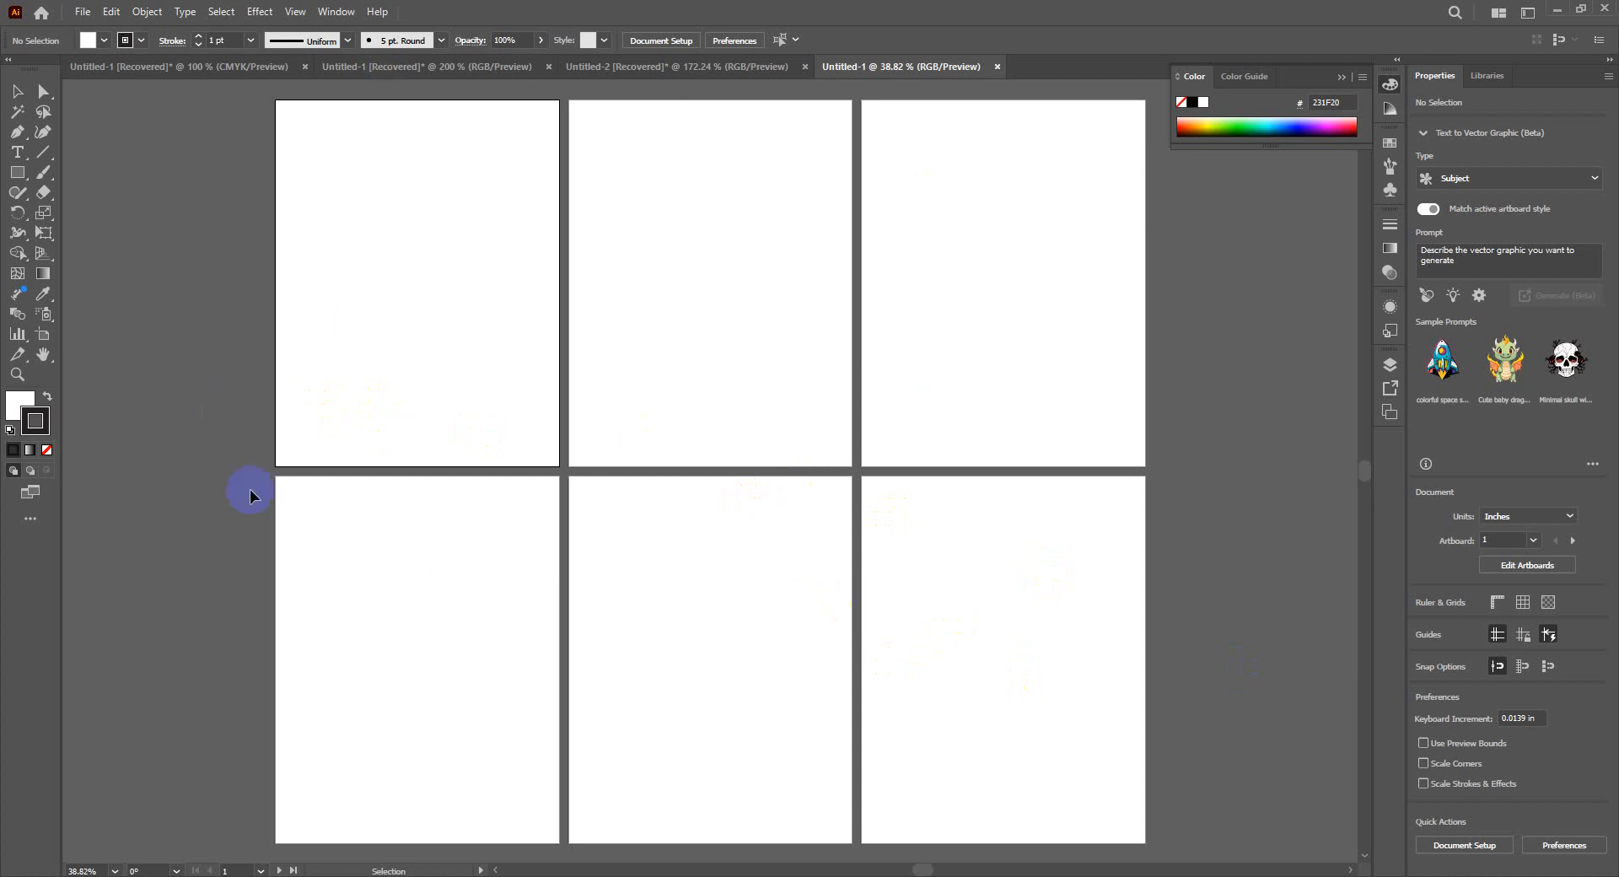
left_click(655, 346)
left_click(932, 352)
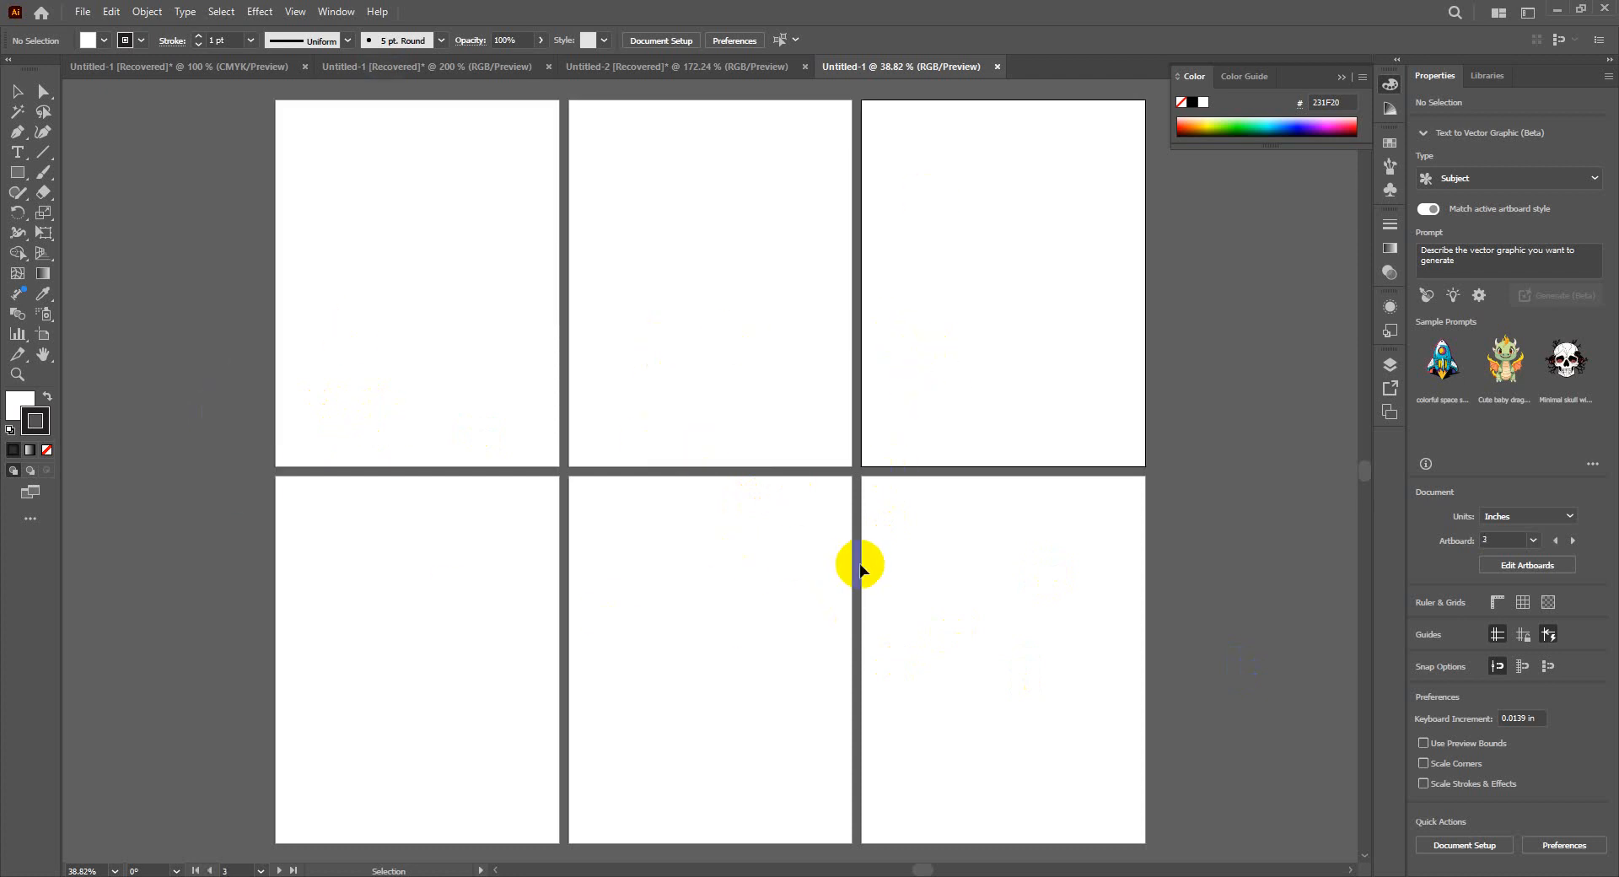
left_click(909, 631)
left_click(725, 614)
left_click(452, 571)
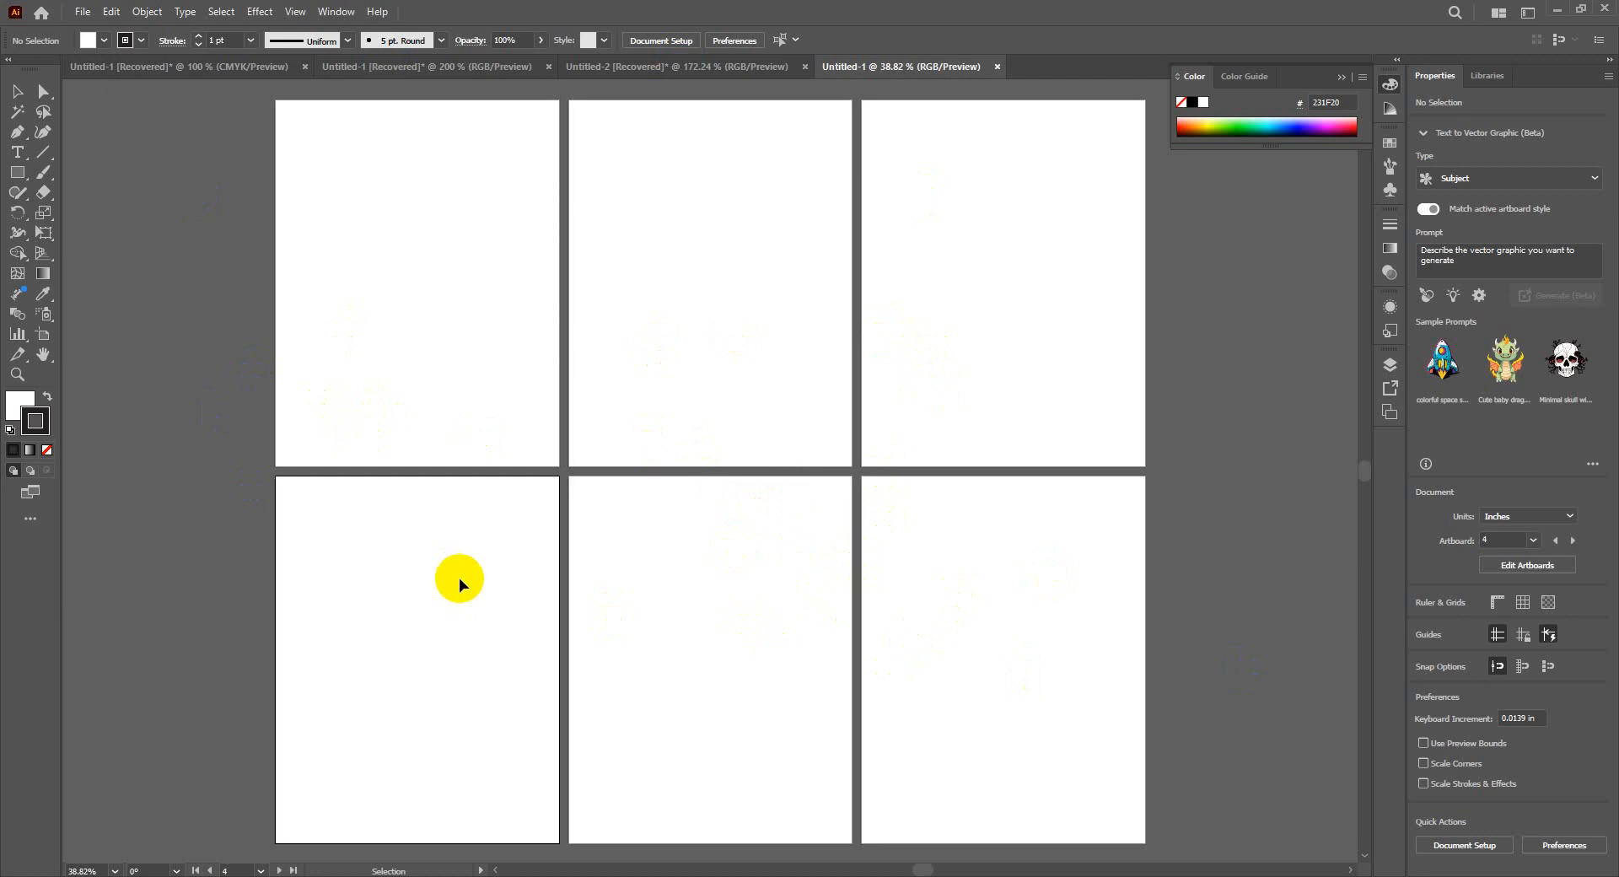
- Copy the concentric-circle group from the first artboard of Untitled-2 and paste it into the new six-artboard document
left_click(636, 65)
left_click_drag(102, 194, 264, 334)
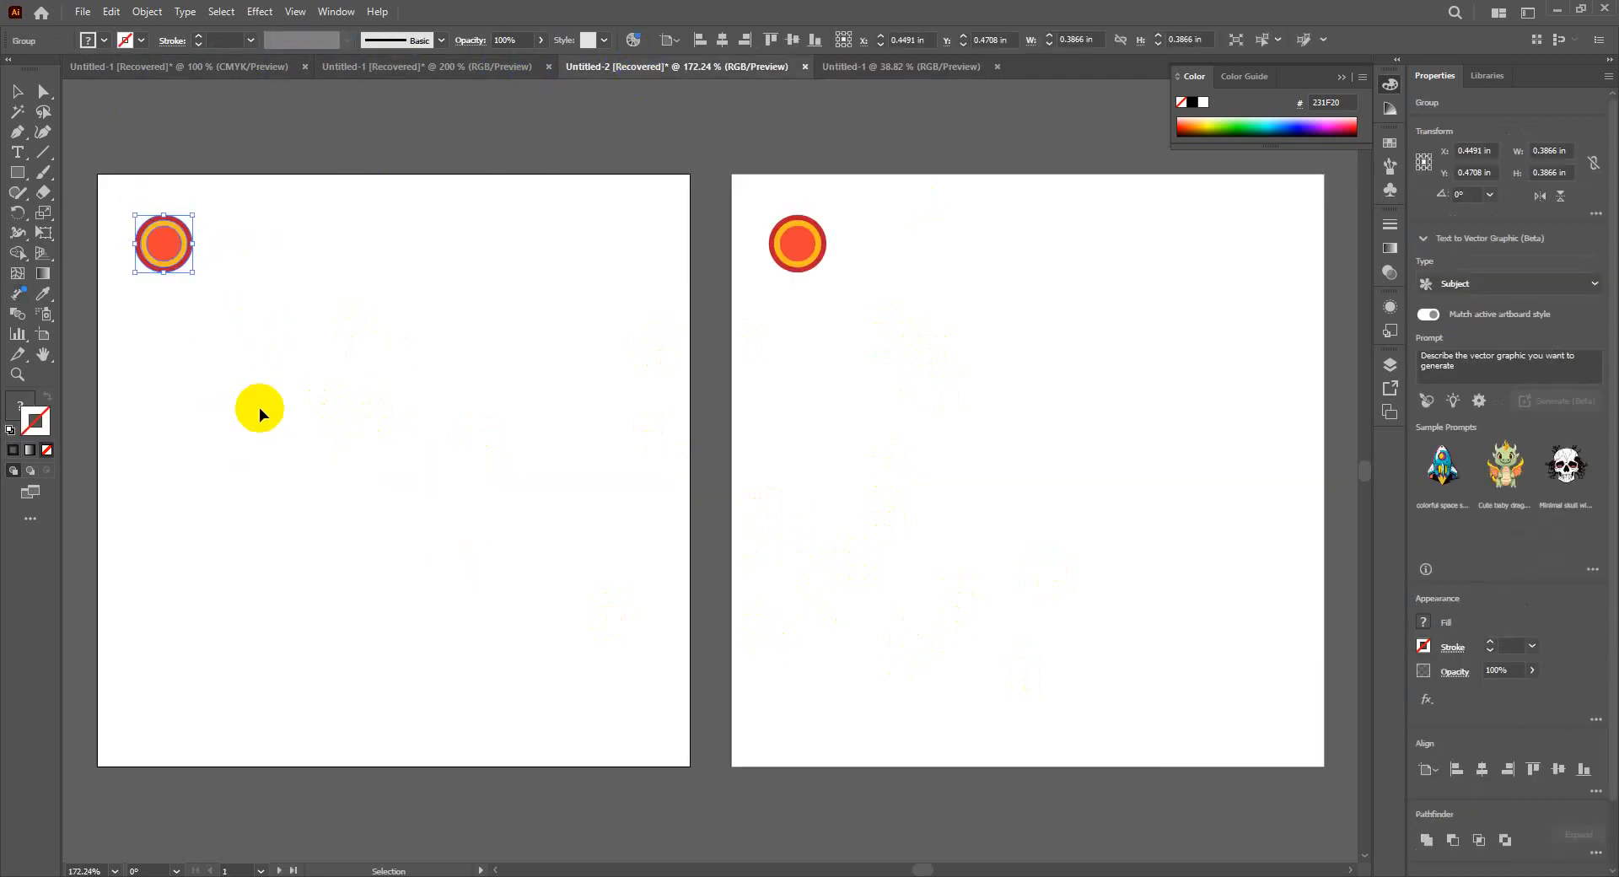
key("a")
key("v")
left_click(909, 69)
left_click(489, 268)
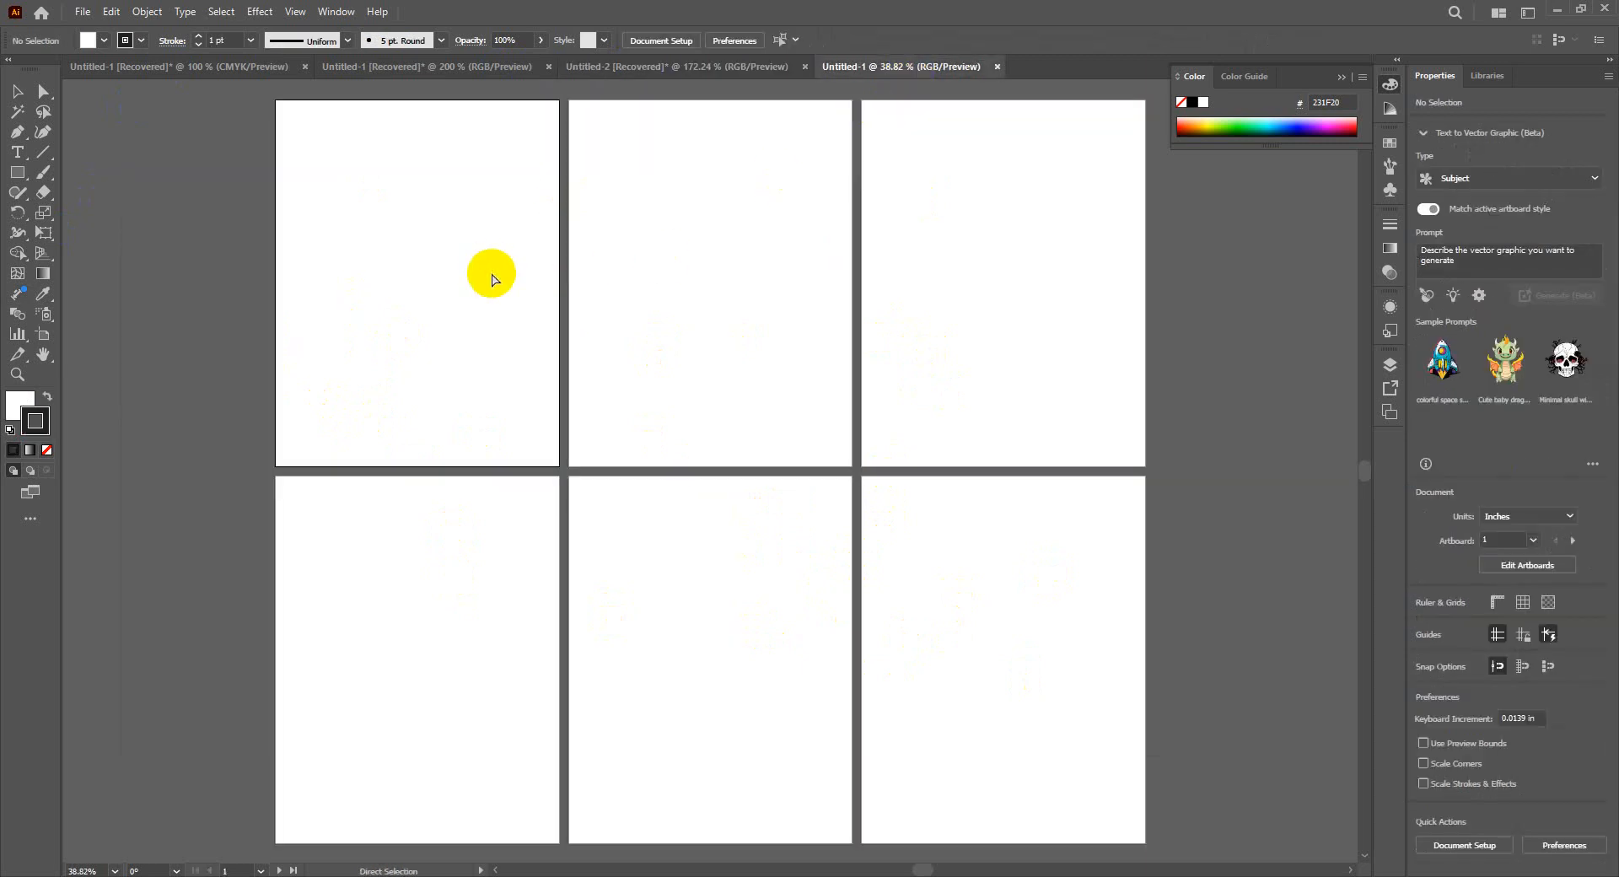
key("ctrl+v")
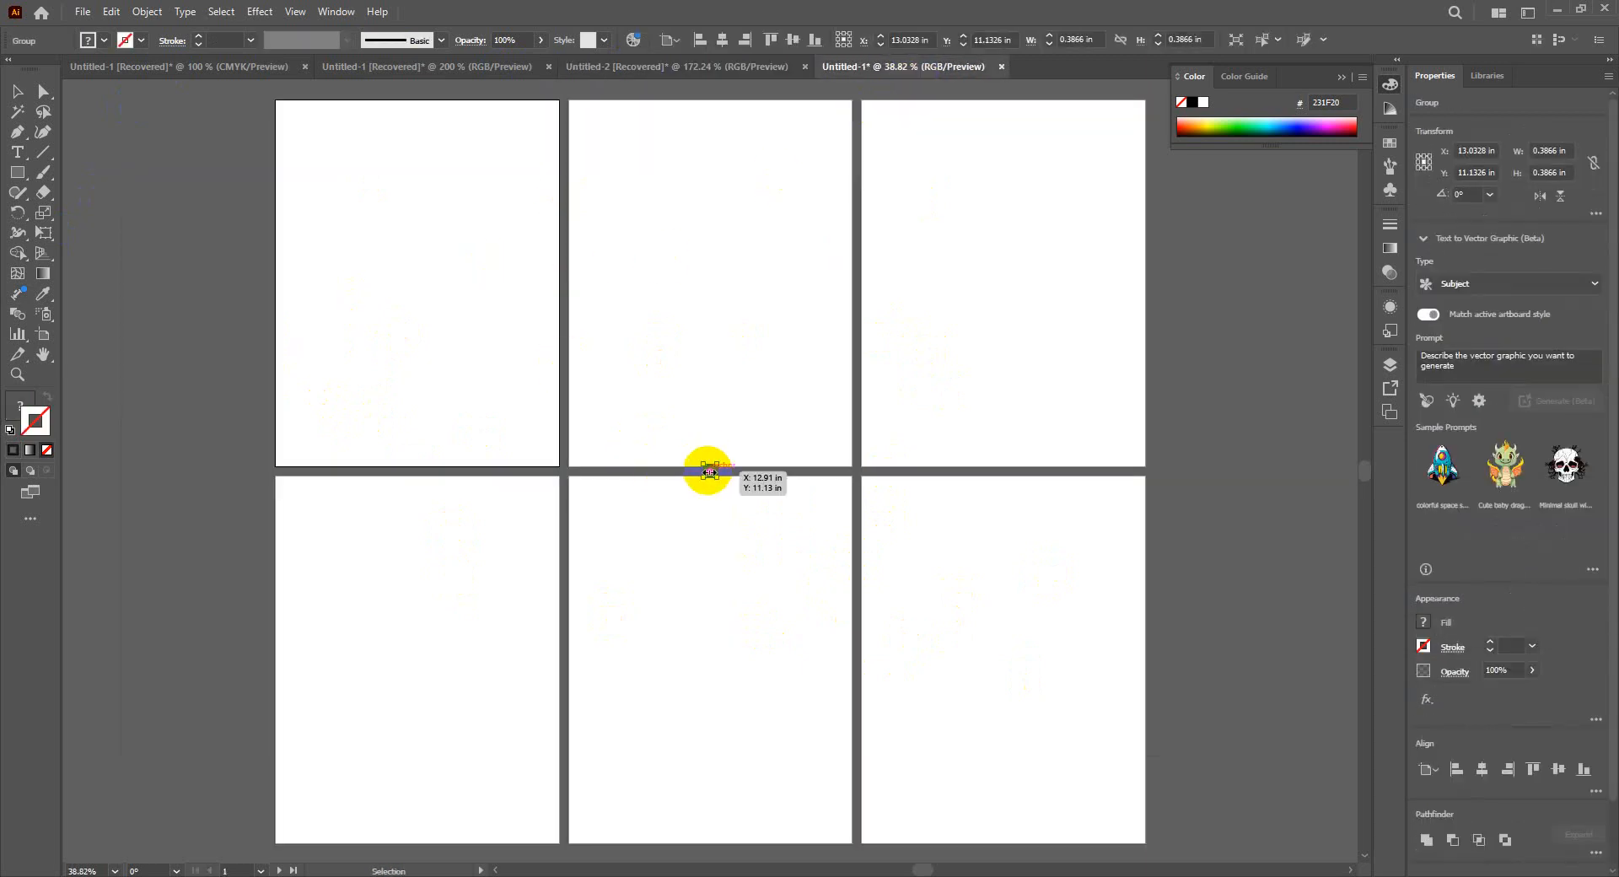
- Move the pasted circle group into the upper-left corner of the first artboard, at about X 0.81 in, Y 0.81 in
left_click(709, 531)
left_click_drag(711, 469, 301, 128)
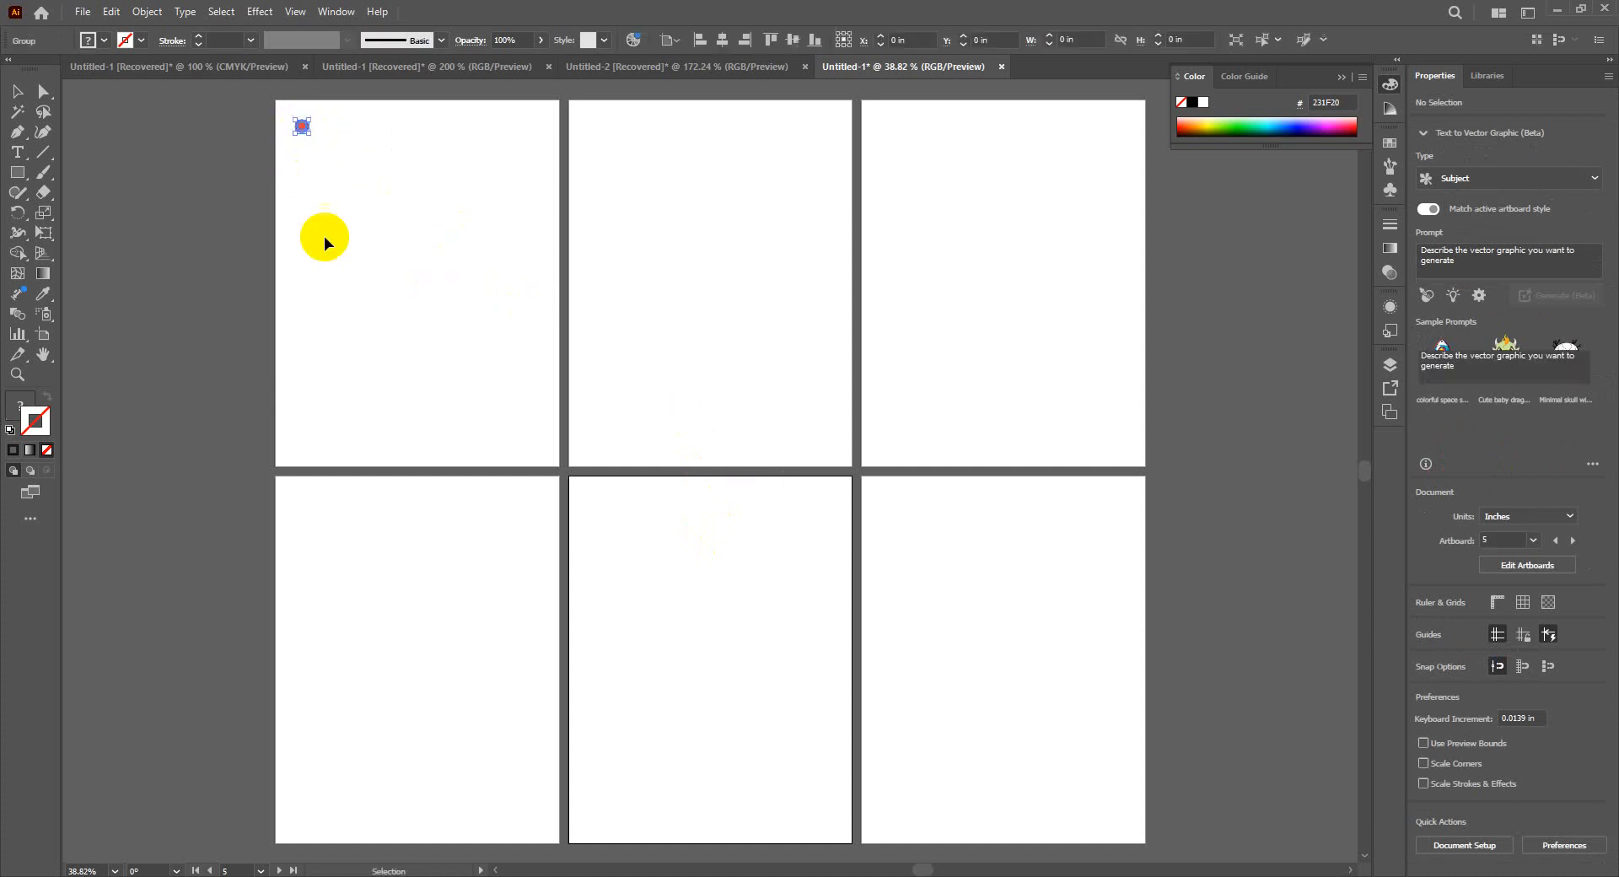
left_click(433, 374)
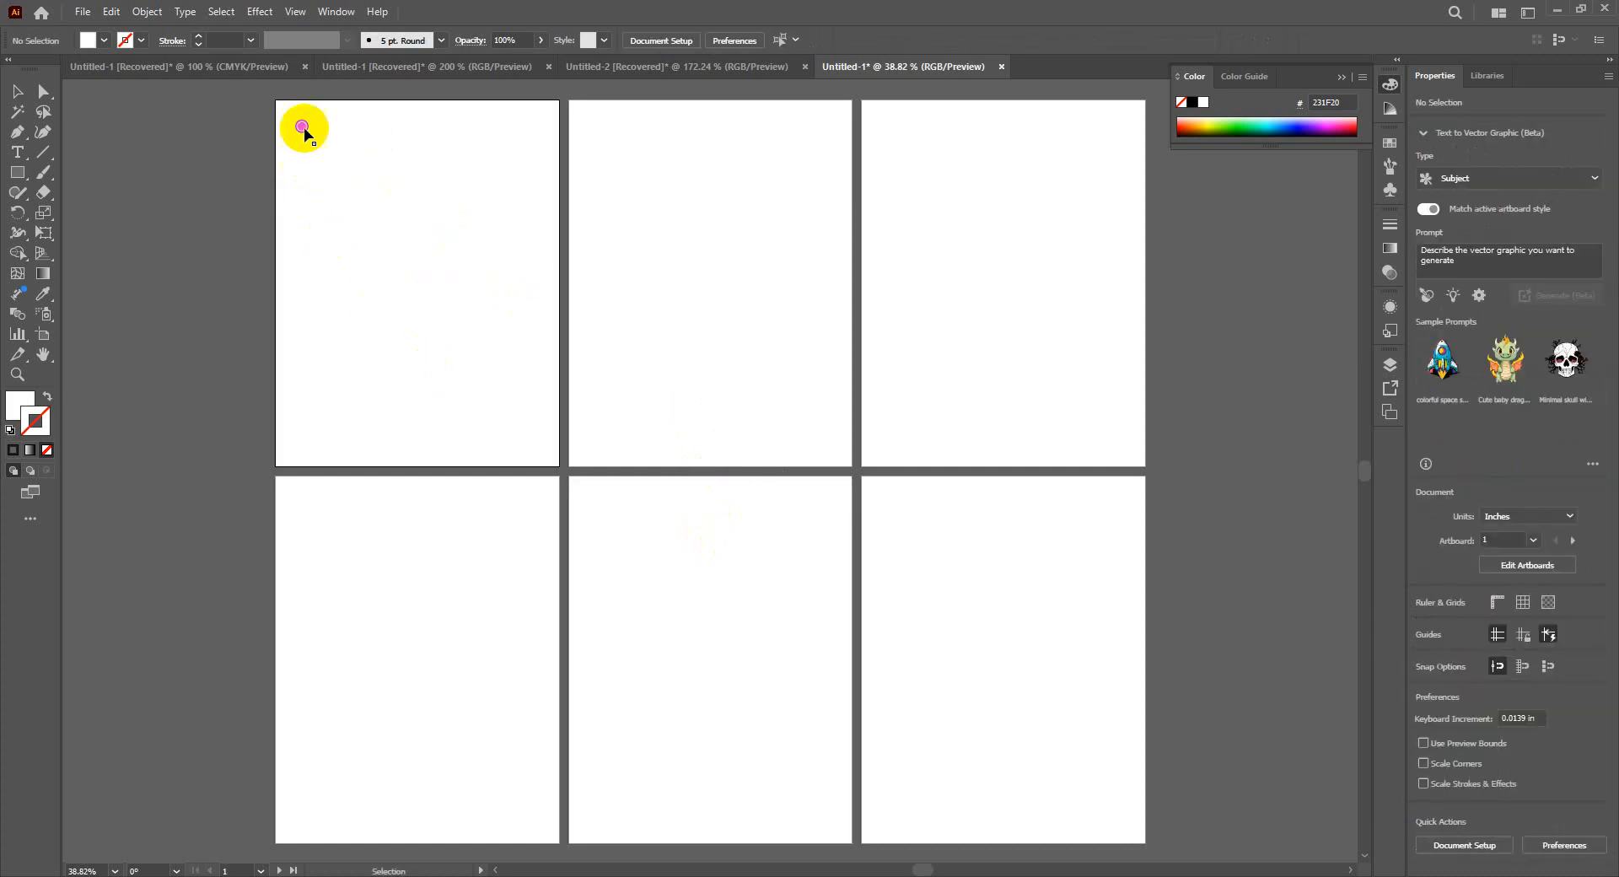
- Copy the circle group and paste it at the same position on all the artboards
left_click_drag(287, 109, 328, 165)
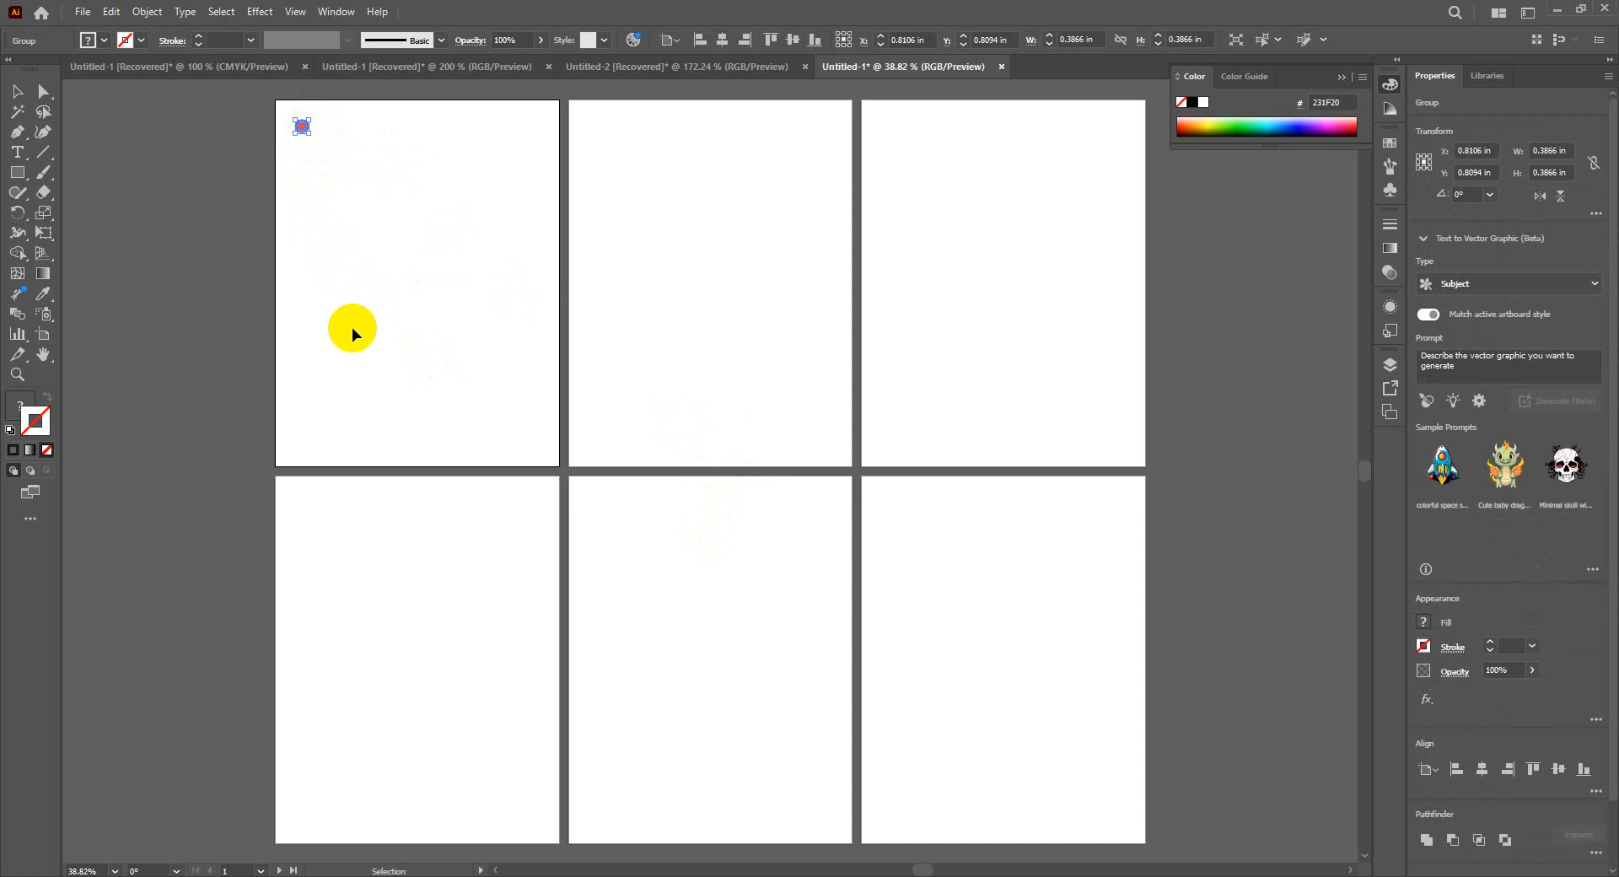
key("a")
key("v")
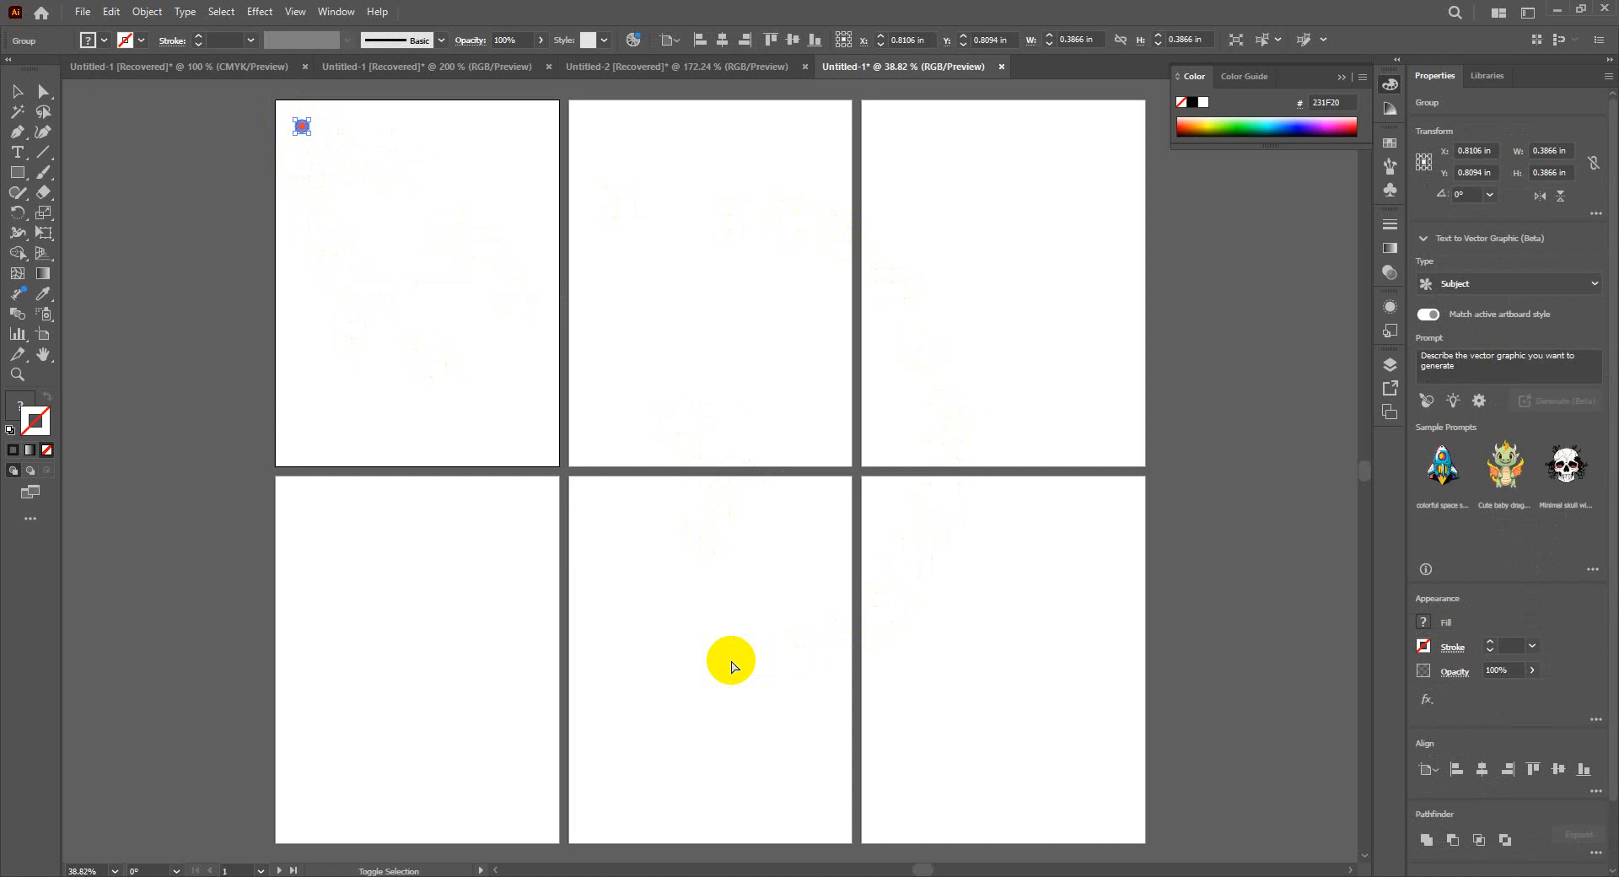
key("ctrl+shift+b")
key("ctrl+alt+shift+v")
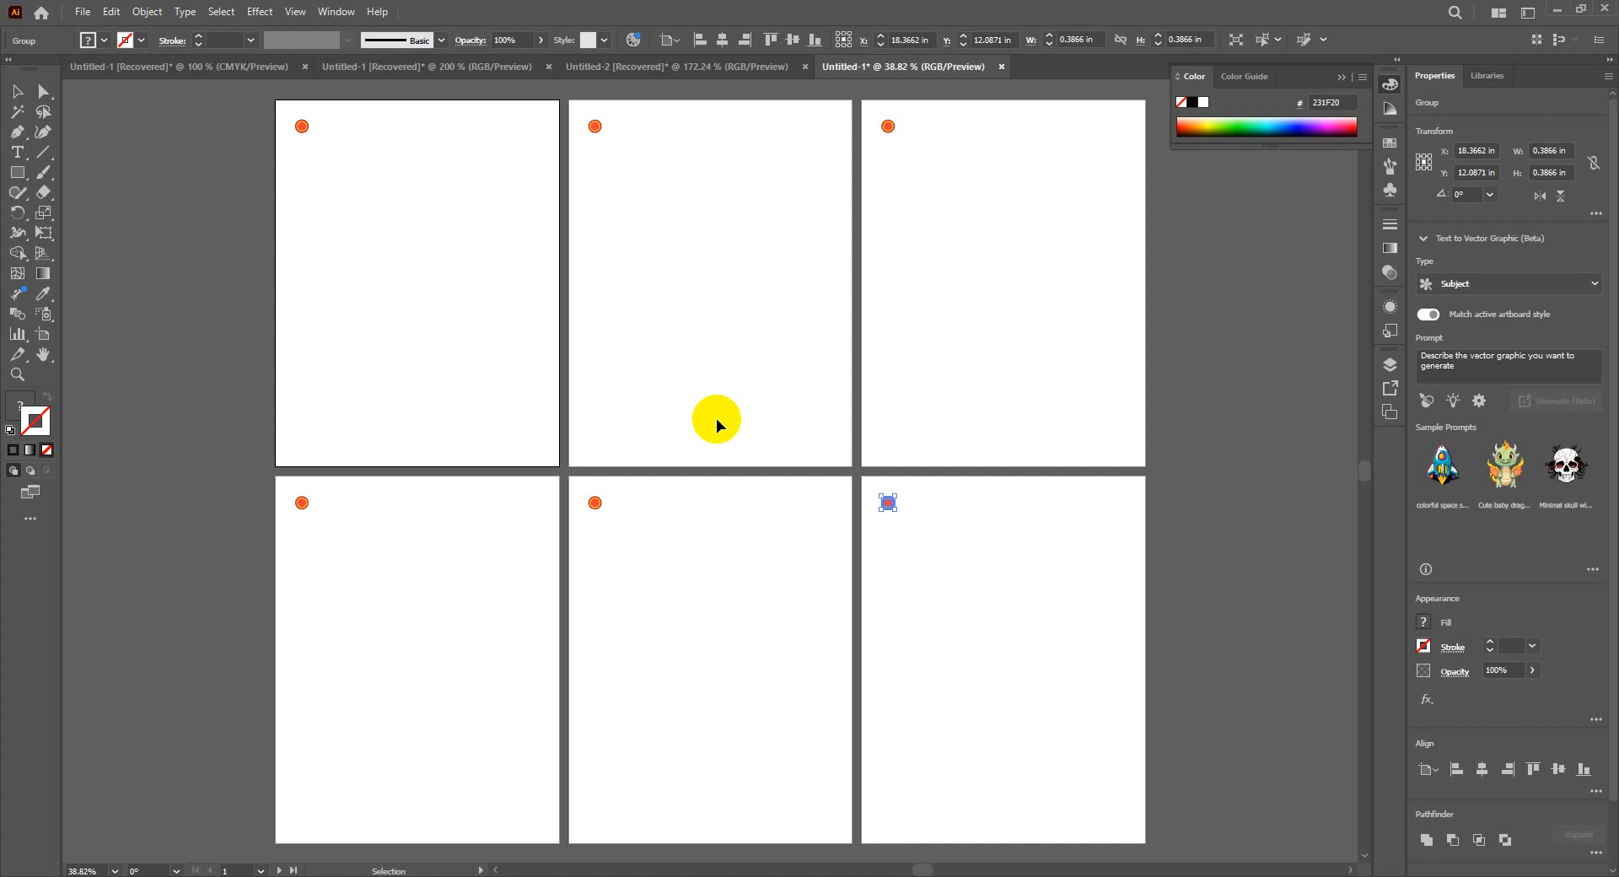
- Close the six-artboard document and Untitled-2 without saving their changes
left_click(1000, 68)
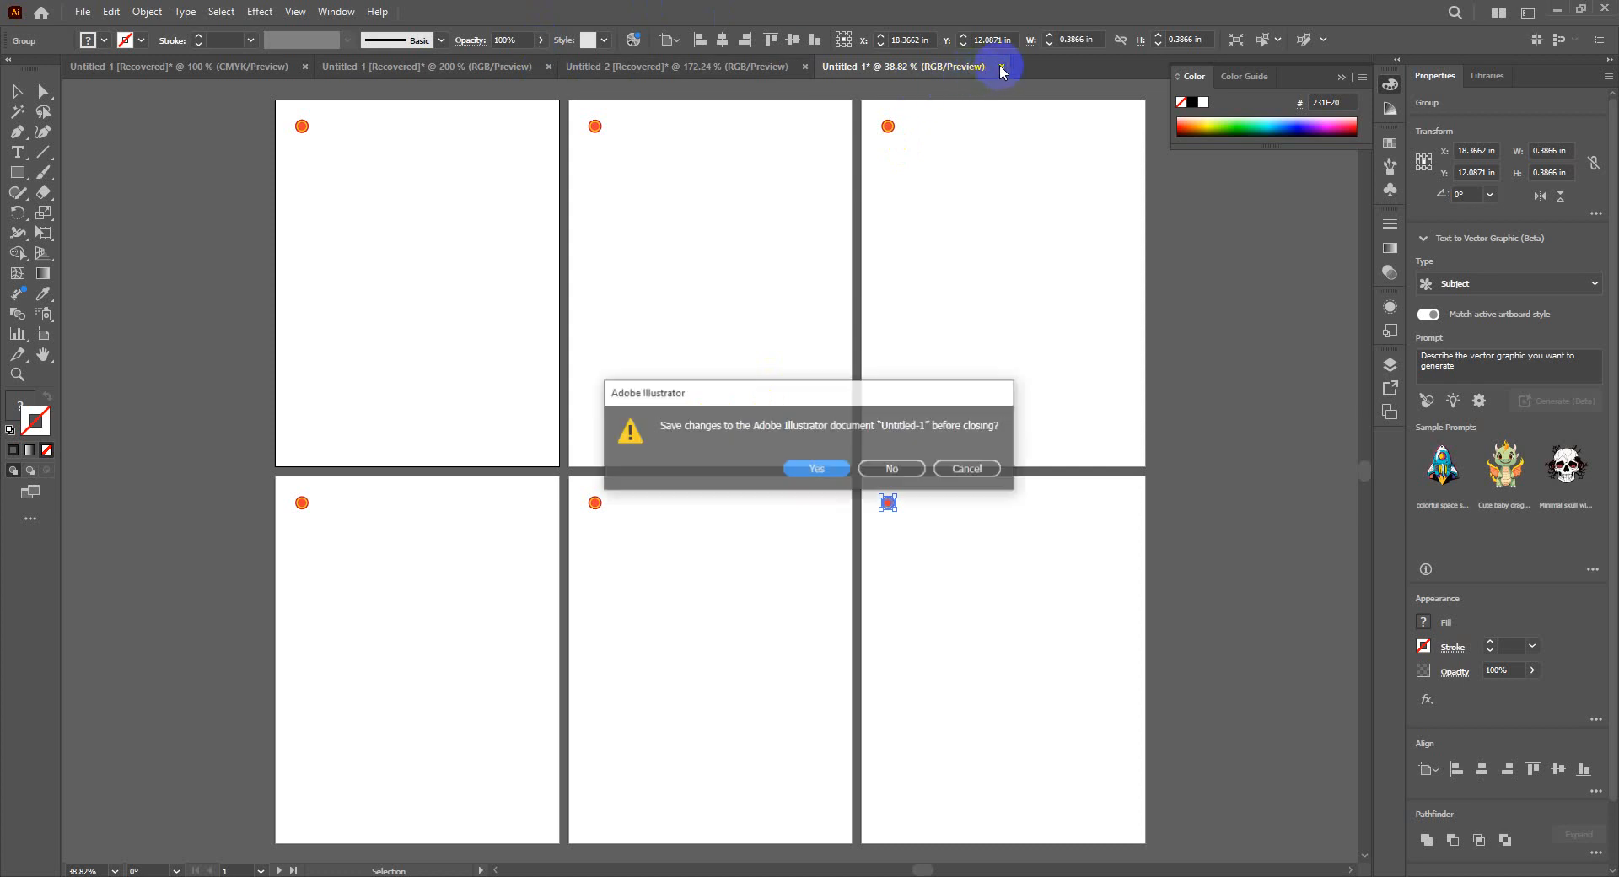
left_click(899, 469)
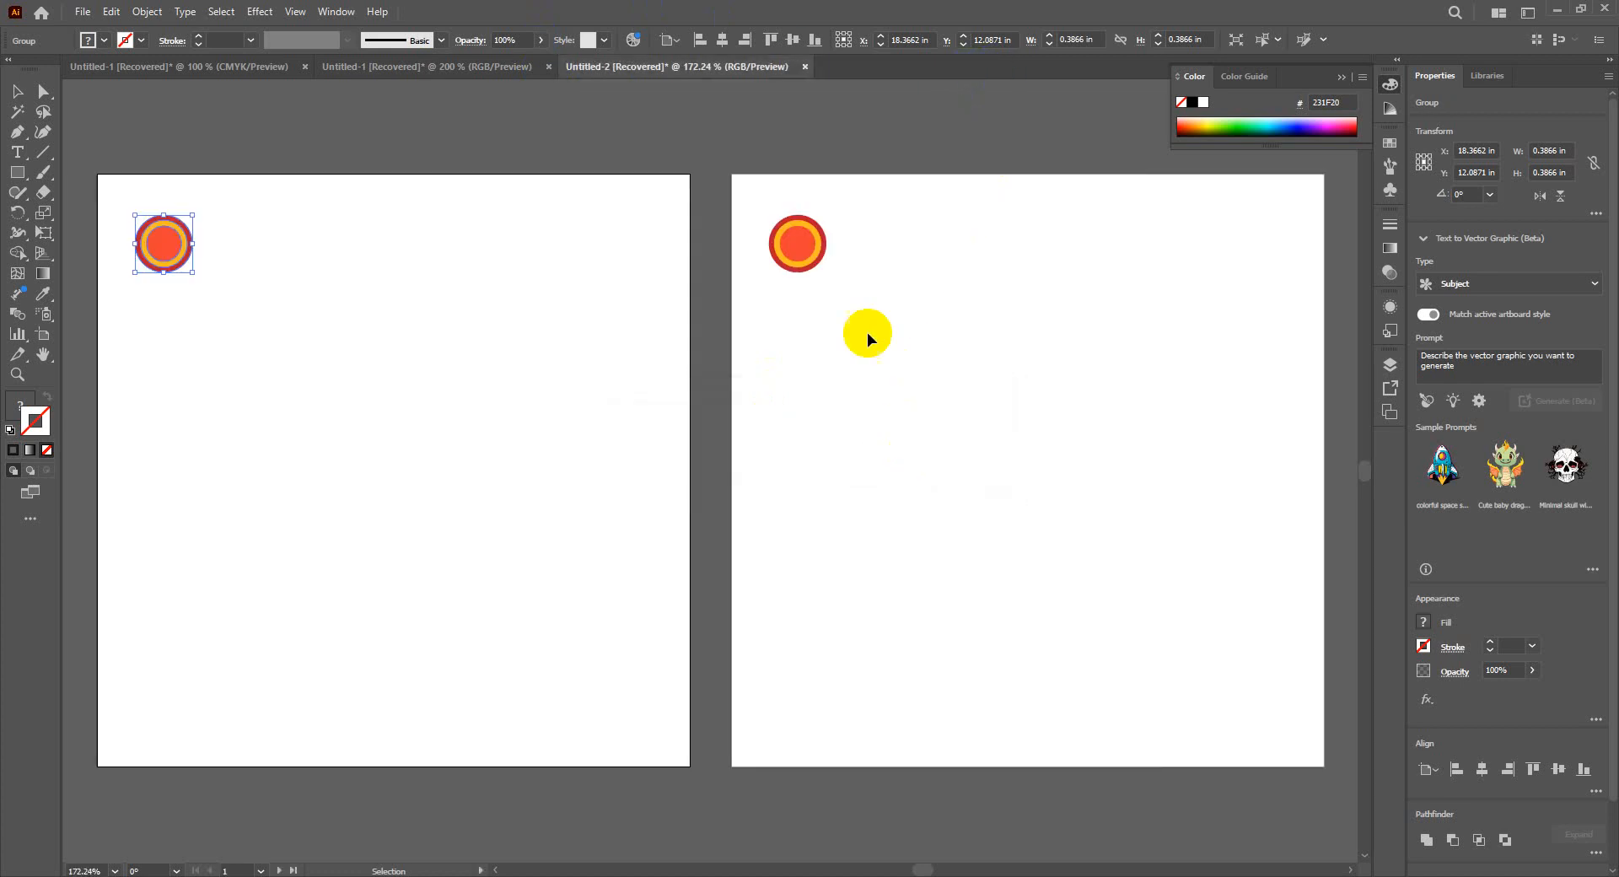
left_click(806, 68)
left_click(897, 471)
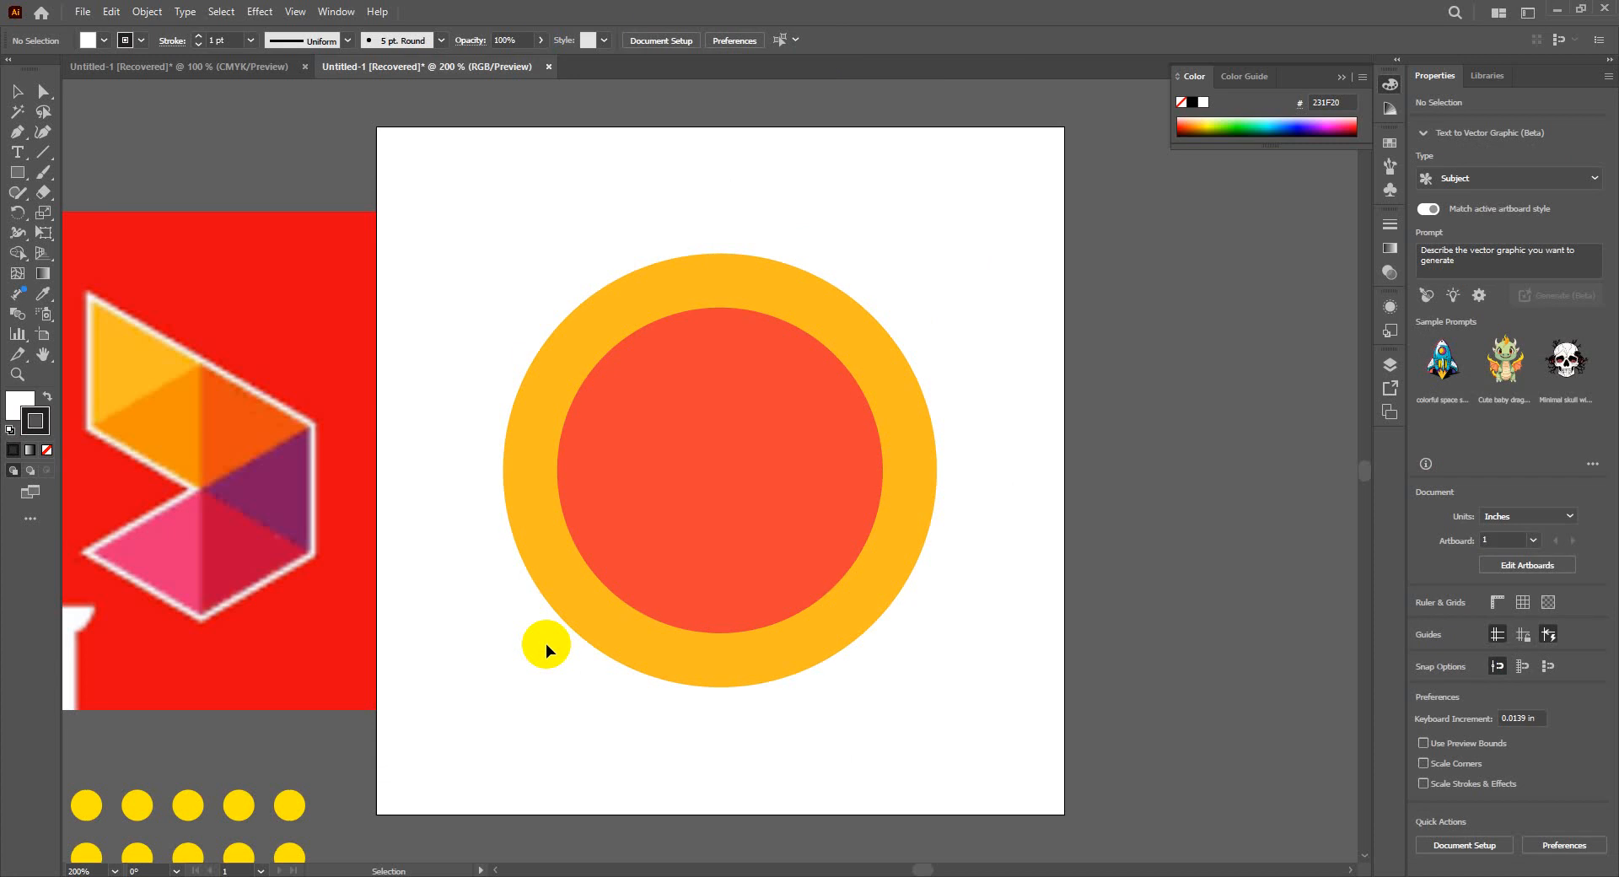
- Draw an upright ellipse about 1.92 × 3.31 in to the right of the artboard, with the same orange fill as the circle's outer ring
left_click(791, 419)
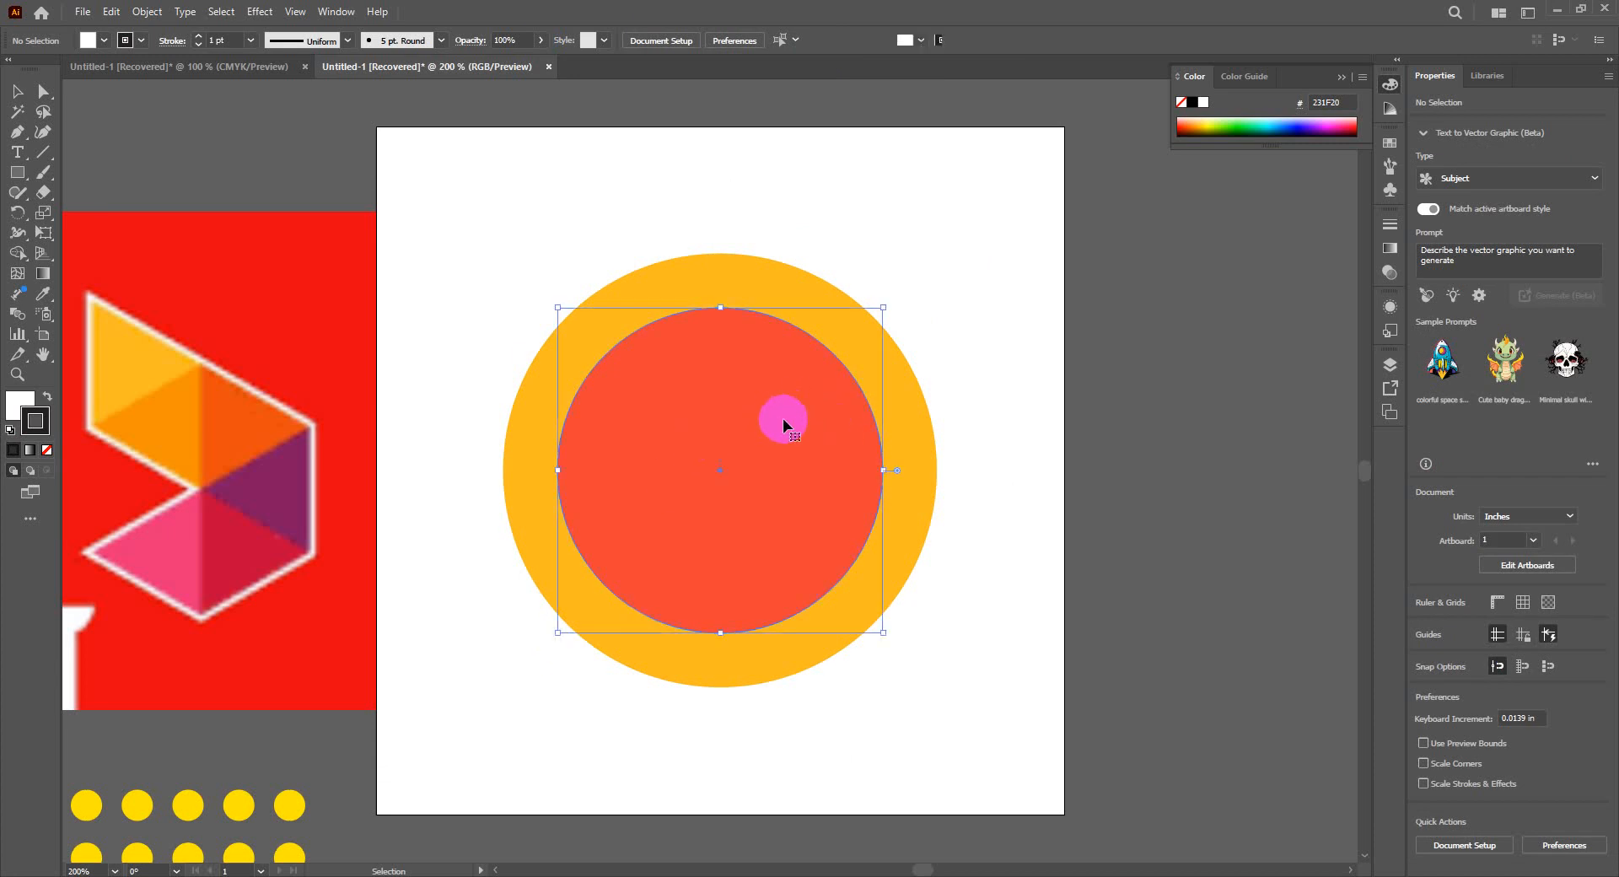
left_click(796, 291)
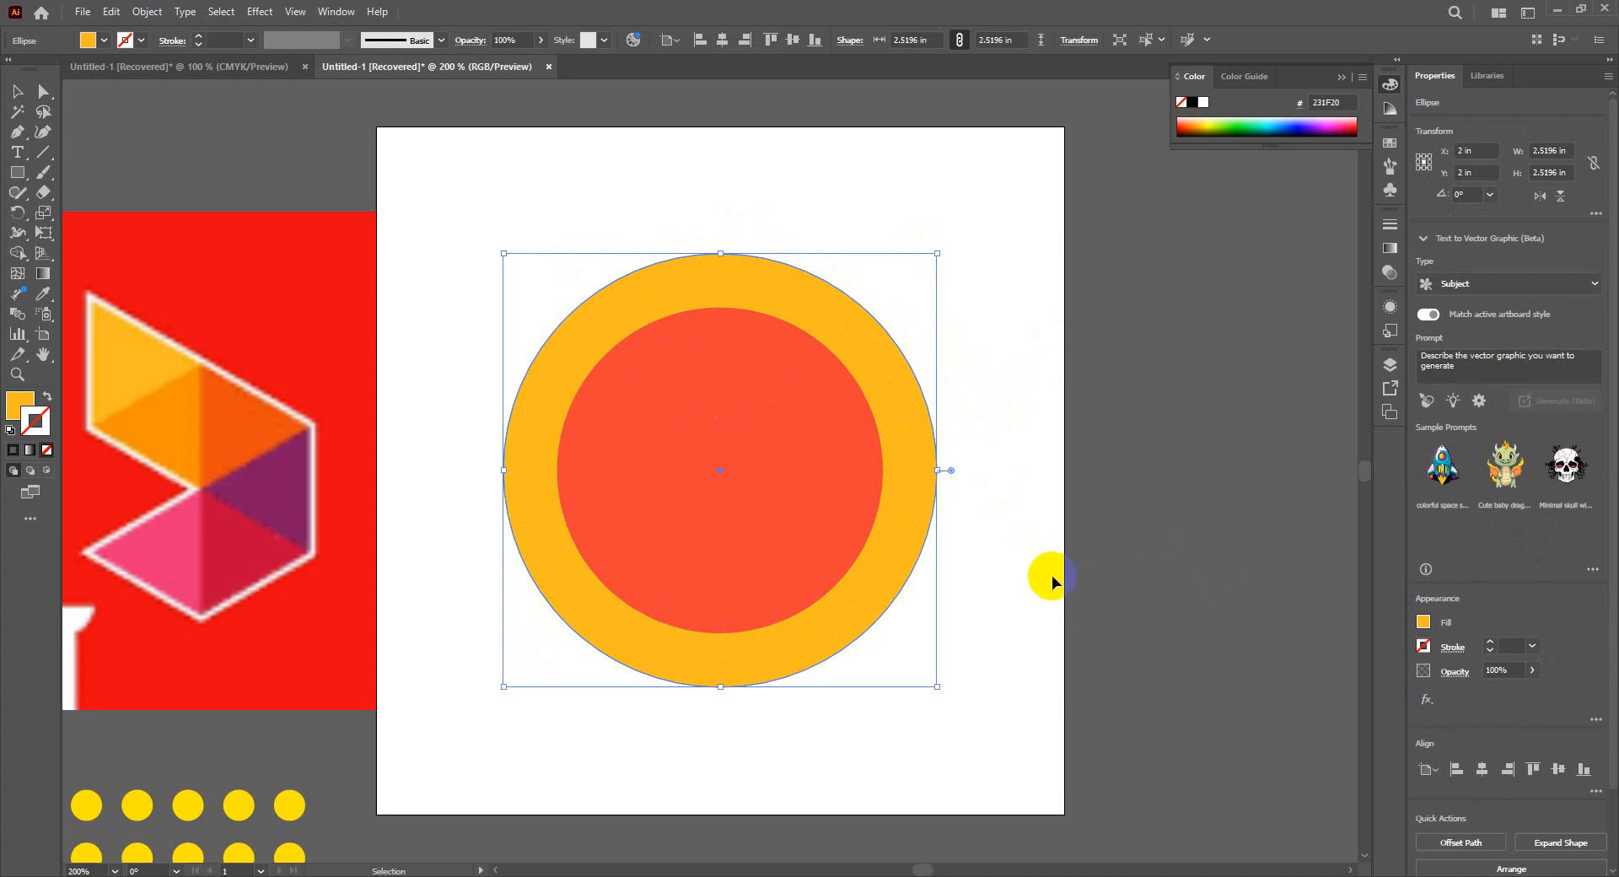
key("space")
left_click_drag(1058, 601, 650, 595)
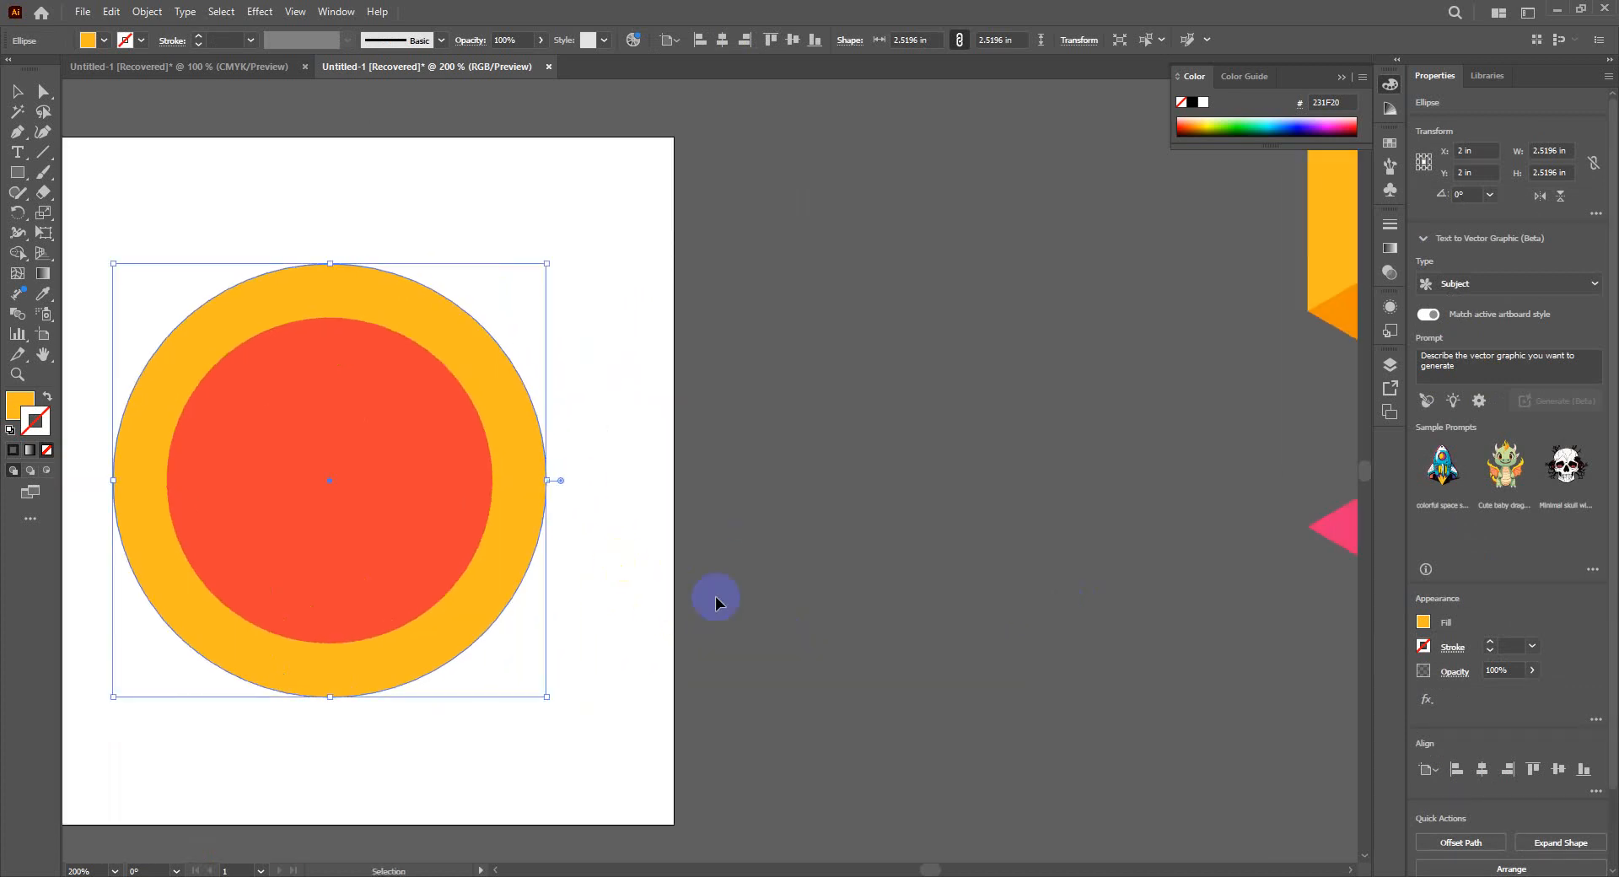
right_click(12, 173)
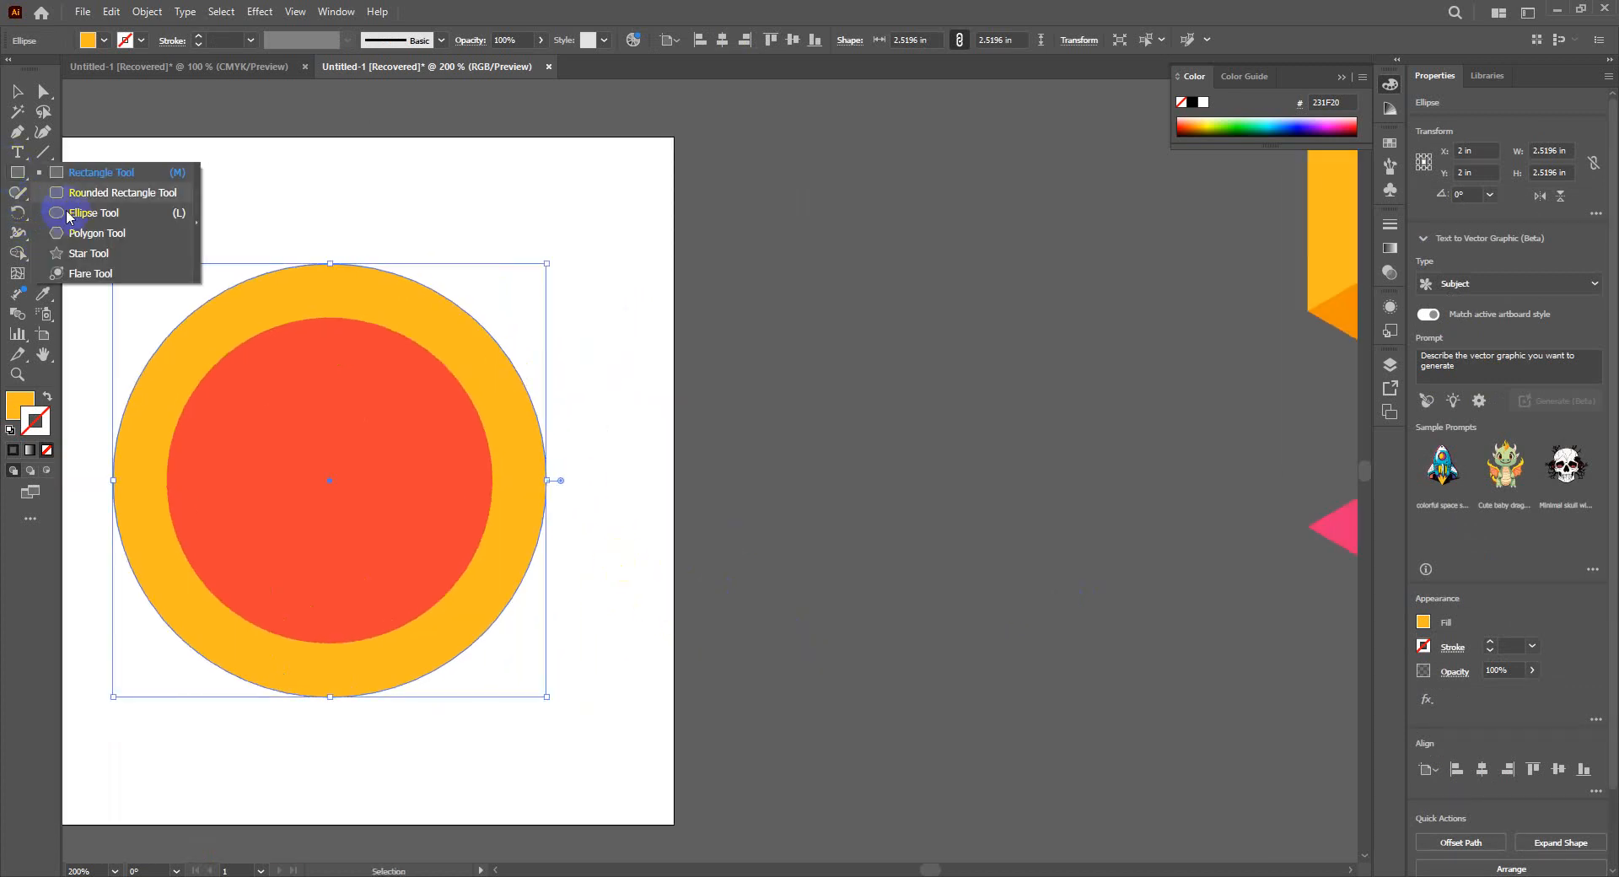
left_click(93, 214)
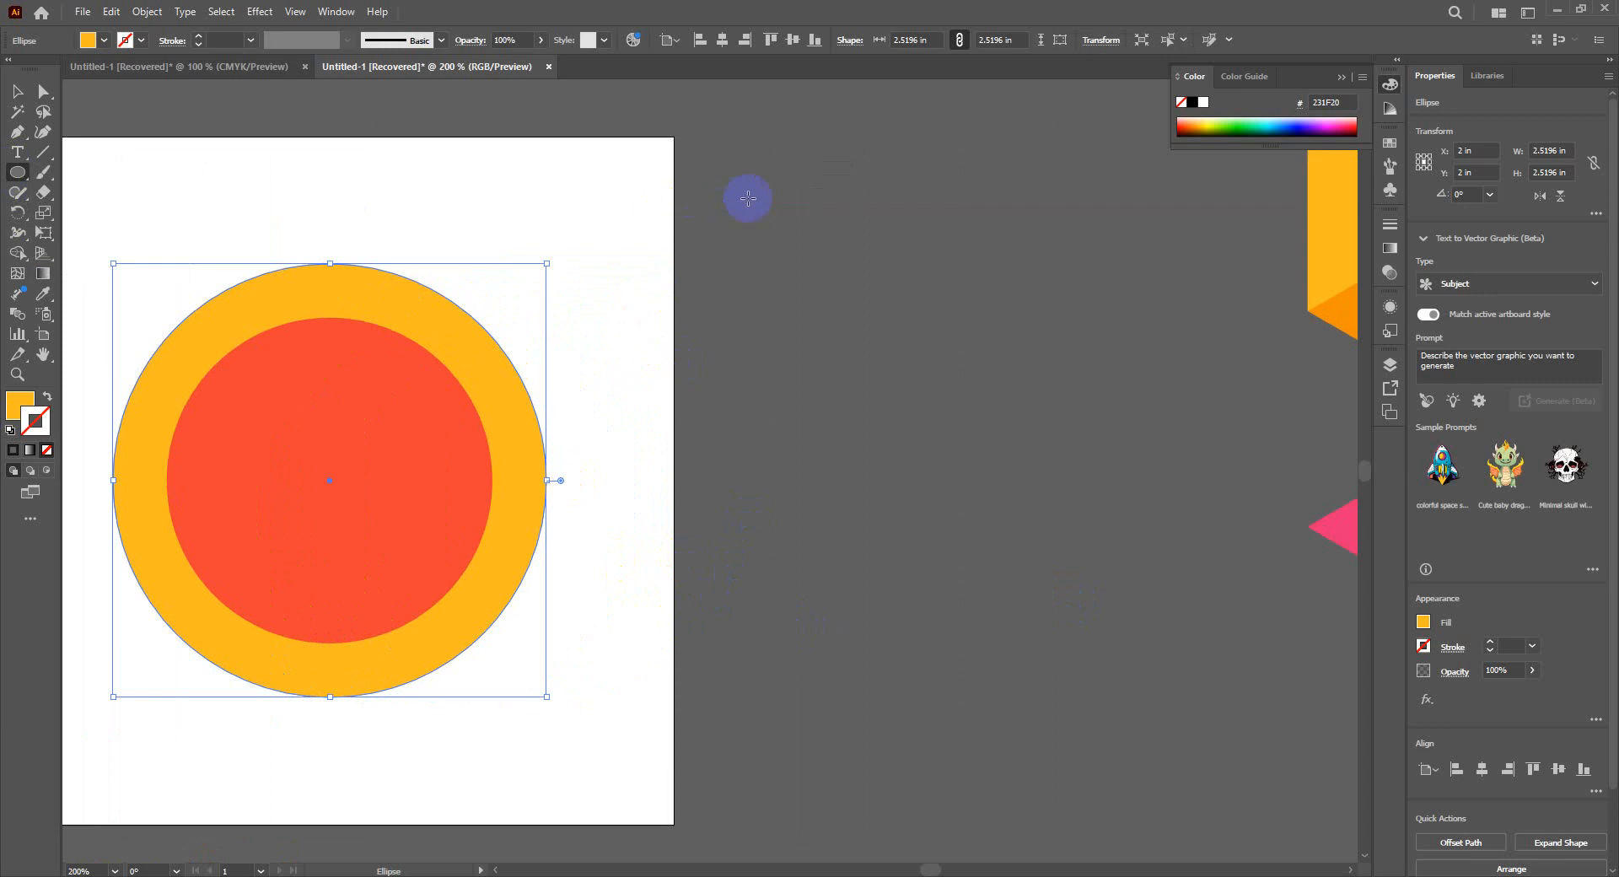
left_click_drag(746, 196, 1079, 767)
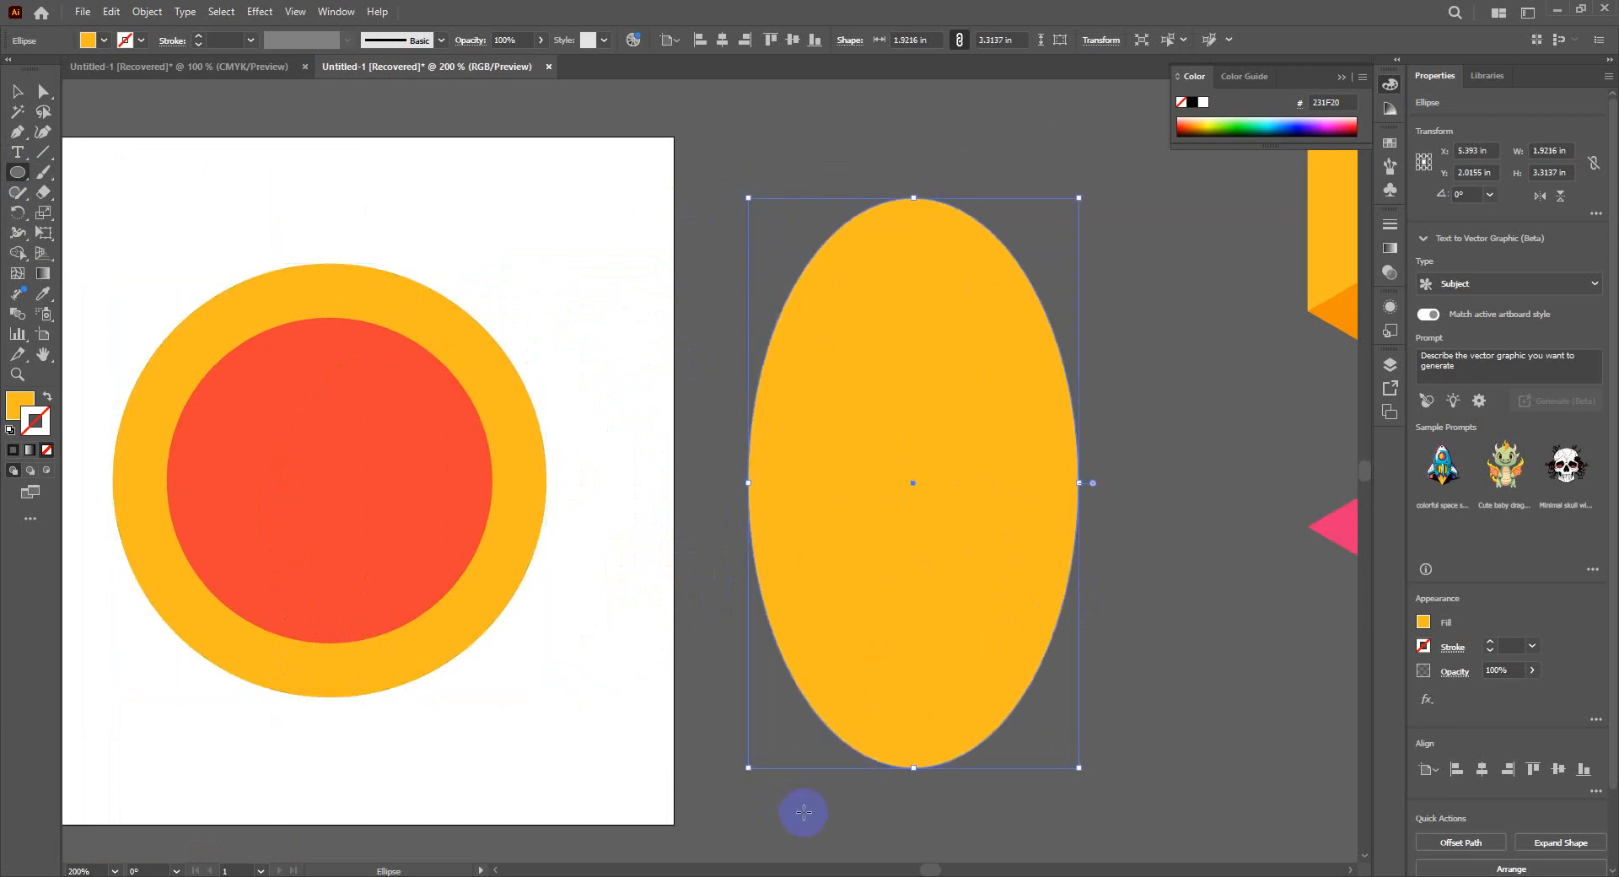
- Duplicate the orange ellipse in place, directly in front of the original, and fill the copy with blue
left_click(17, 90)
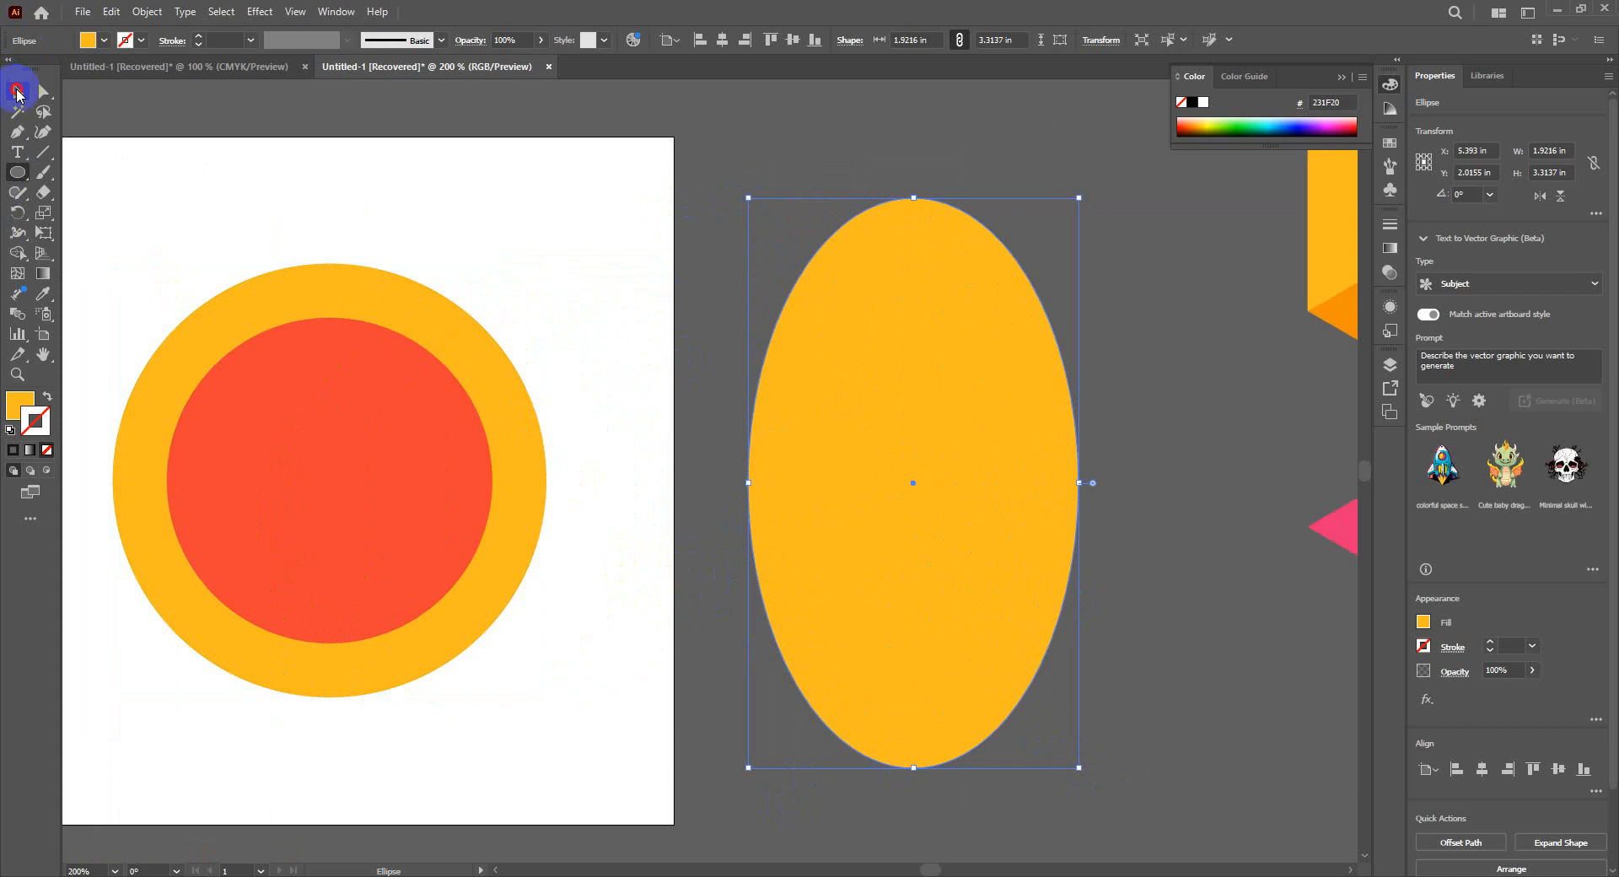
left_click(947, 387)
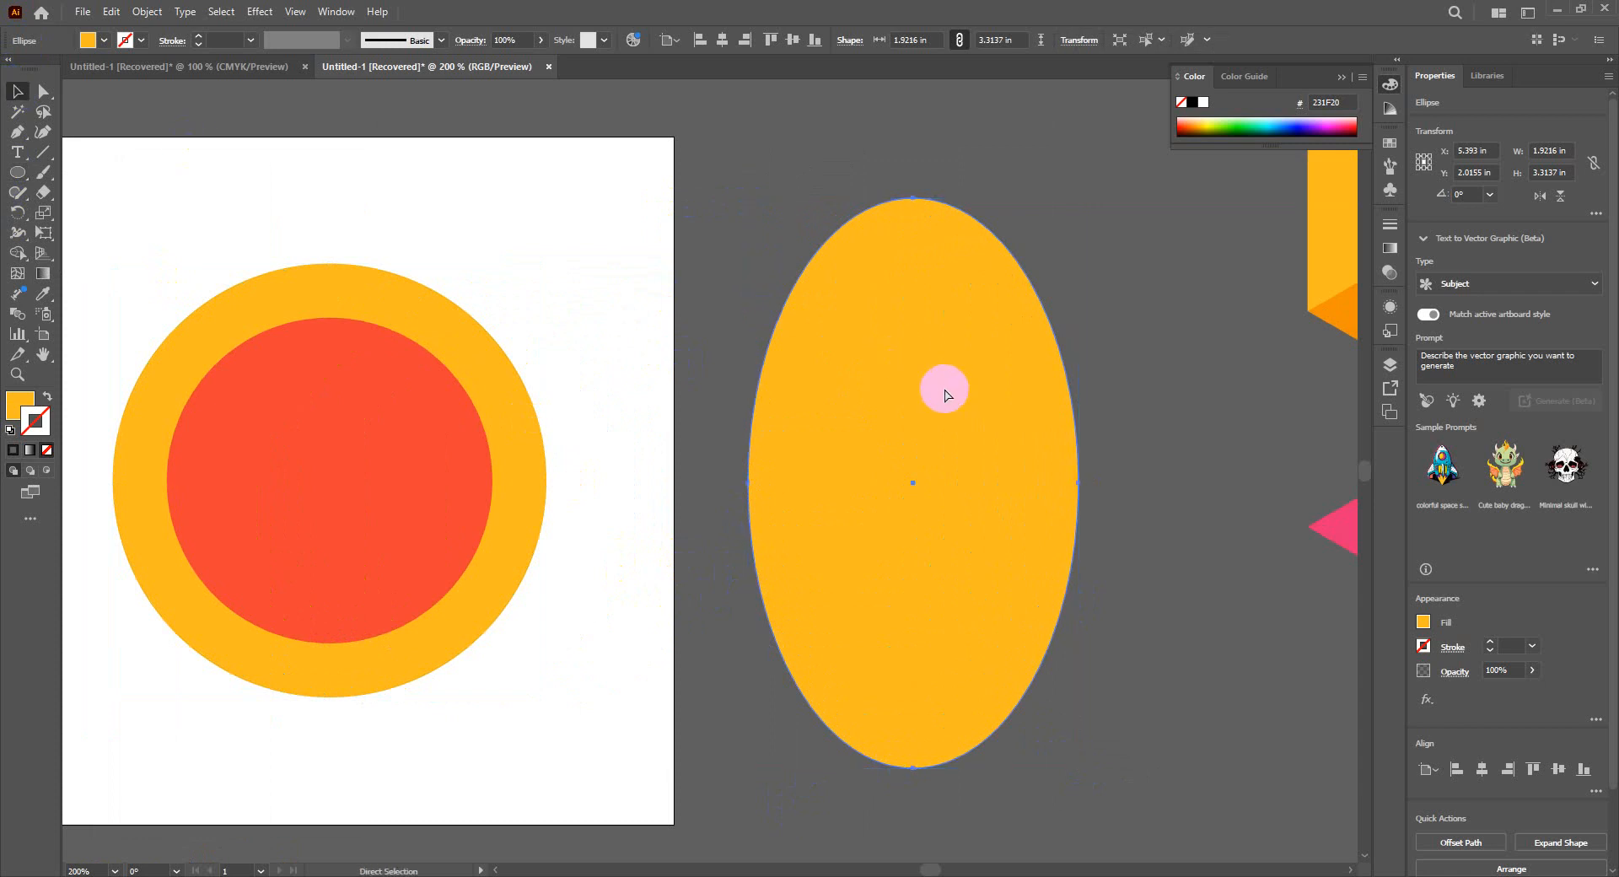
key("v")
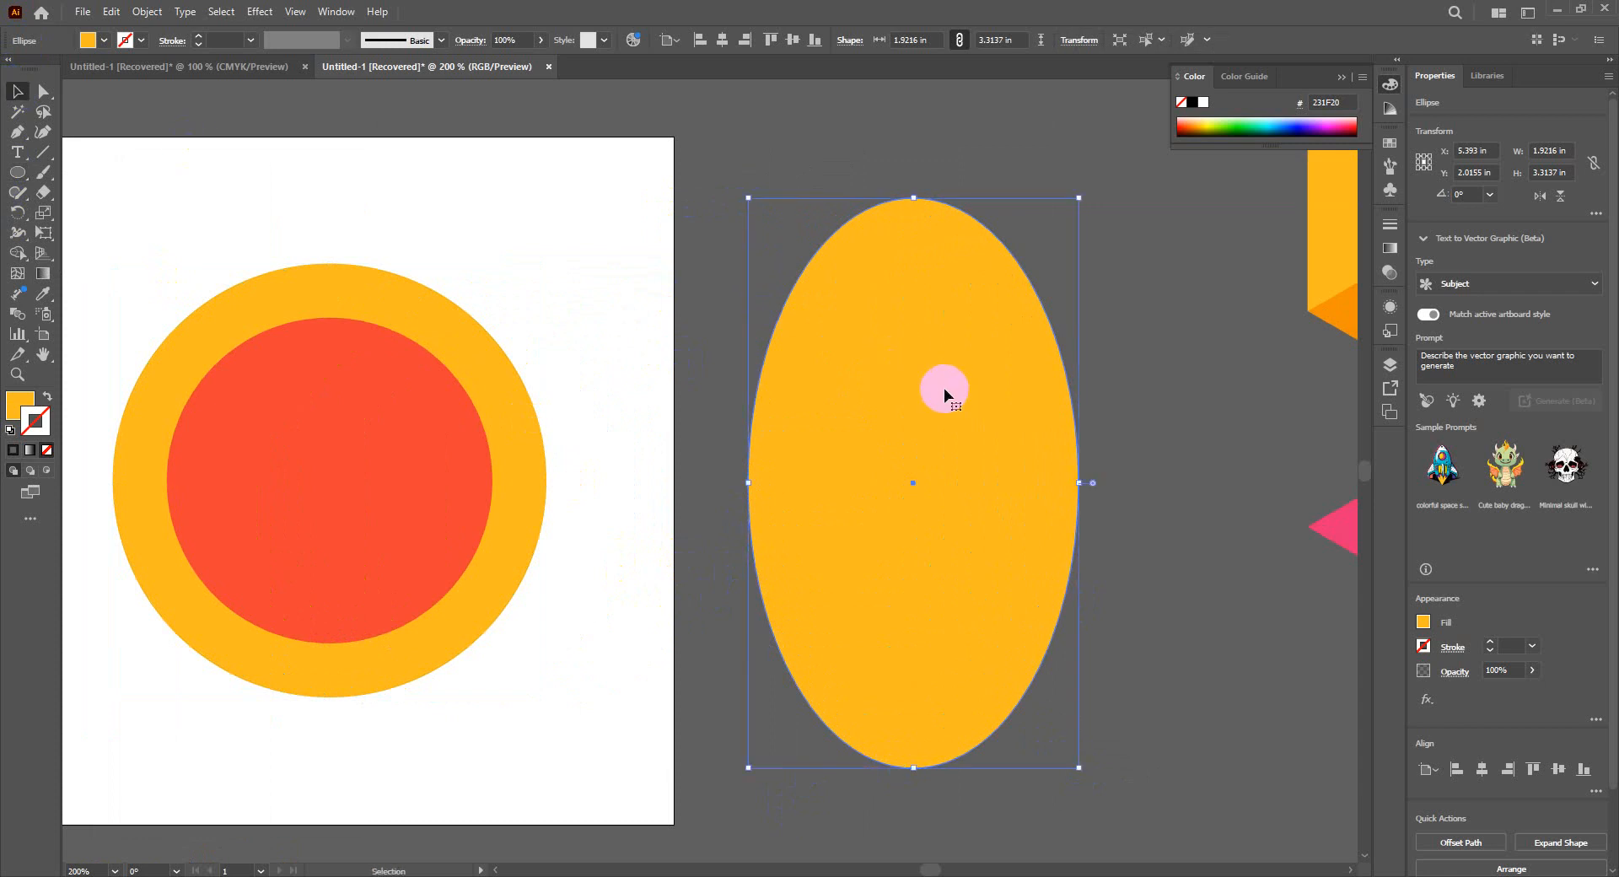
left_click(107, 43)
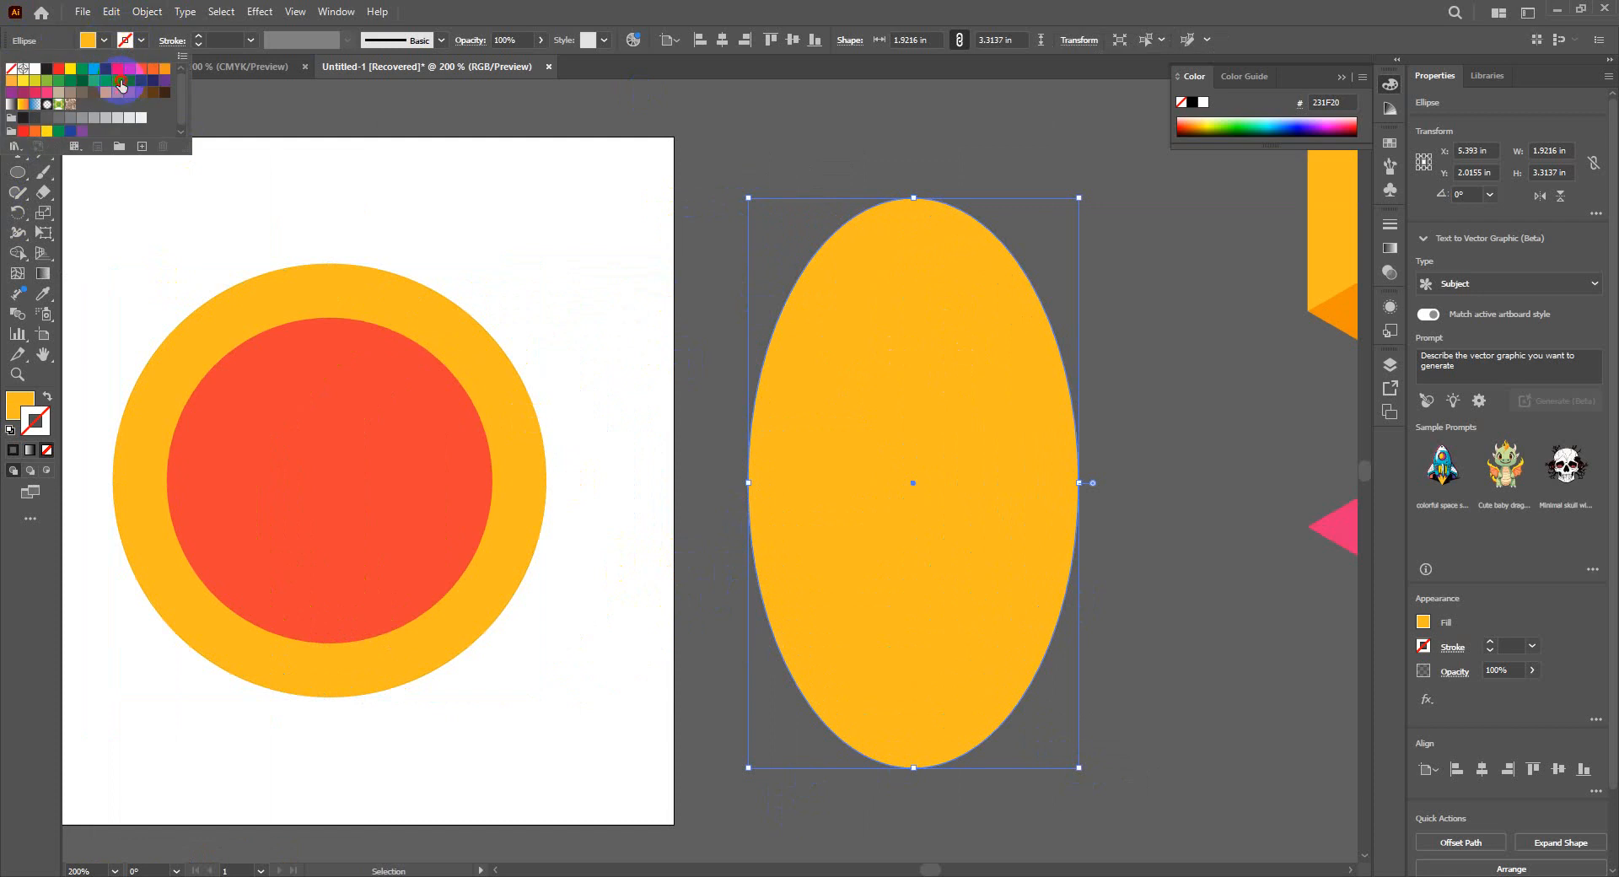
left_click_drag(117, 80, 956, 264)
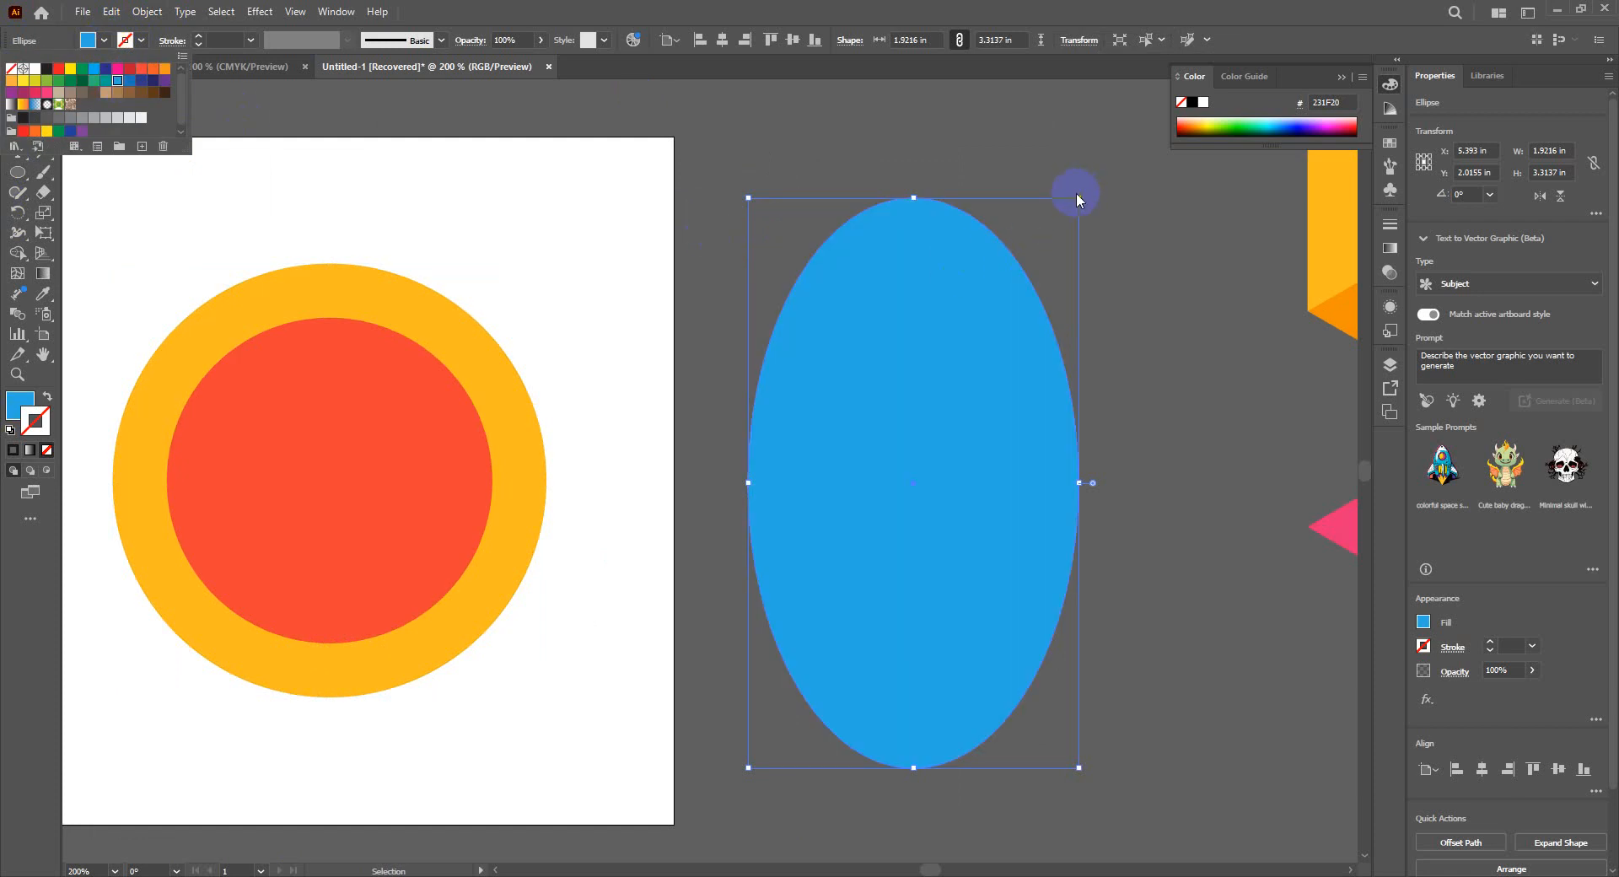
left_click(872, 306)
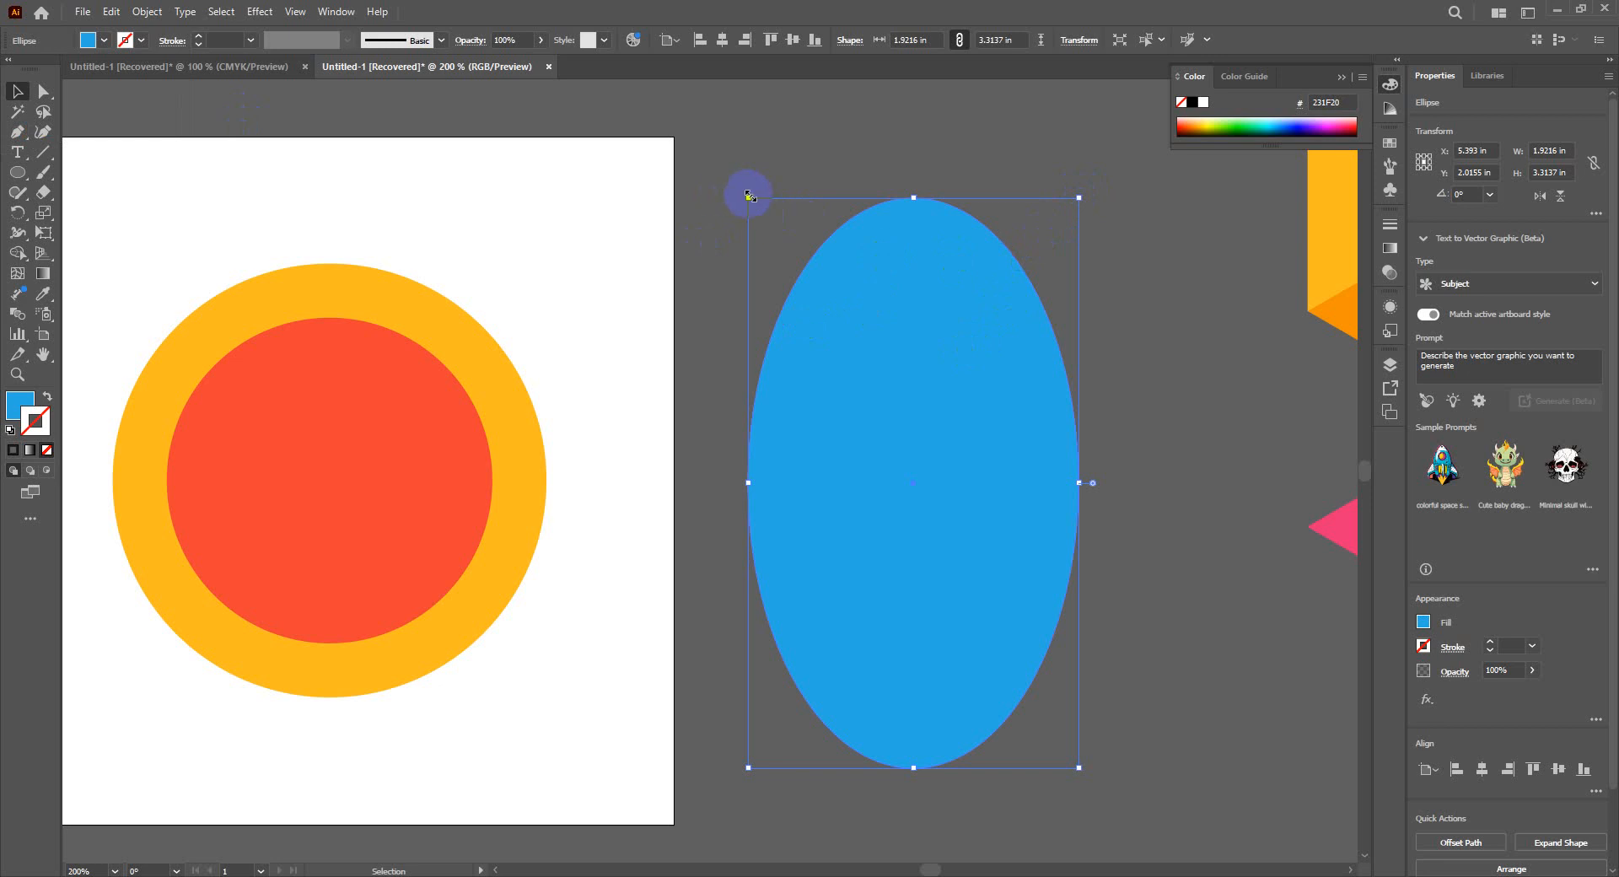
- Scale the blue ellipse proportionally from its centre to about 1.38 × 2.37 in and deselect it
key("shift")
left_click_drag(749, 195, 778, 283)
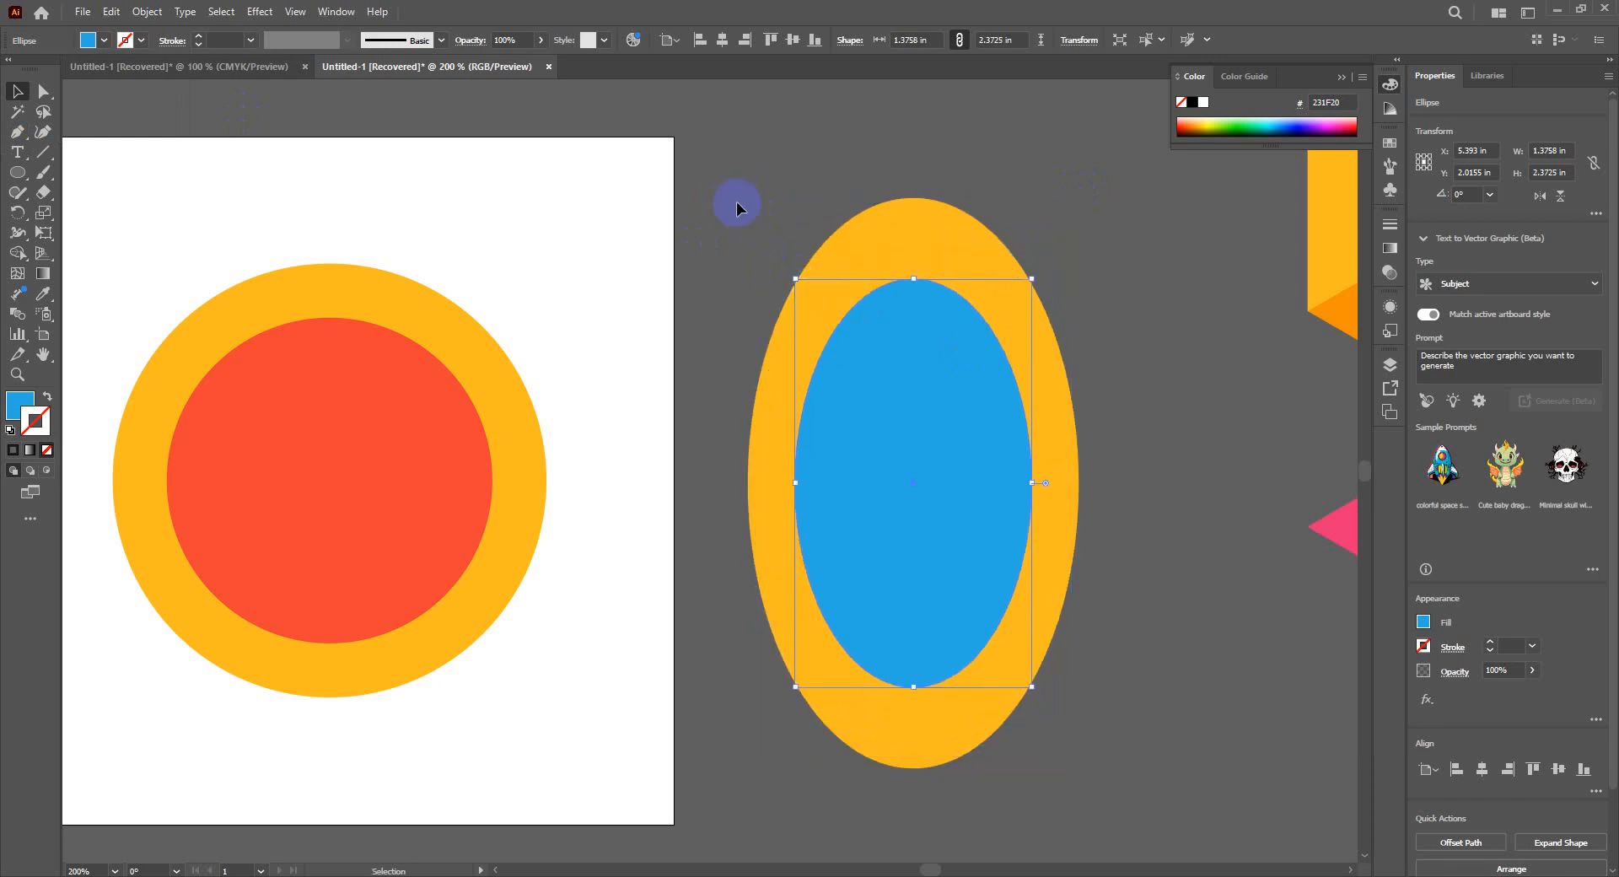
left_click(736, 200)
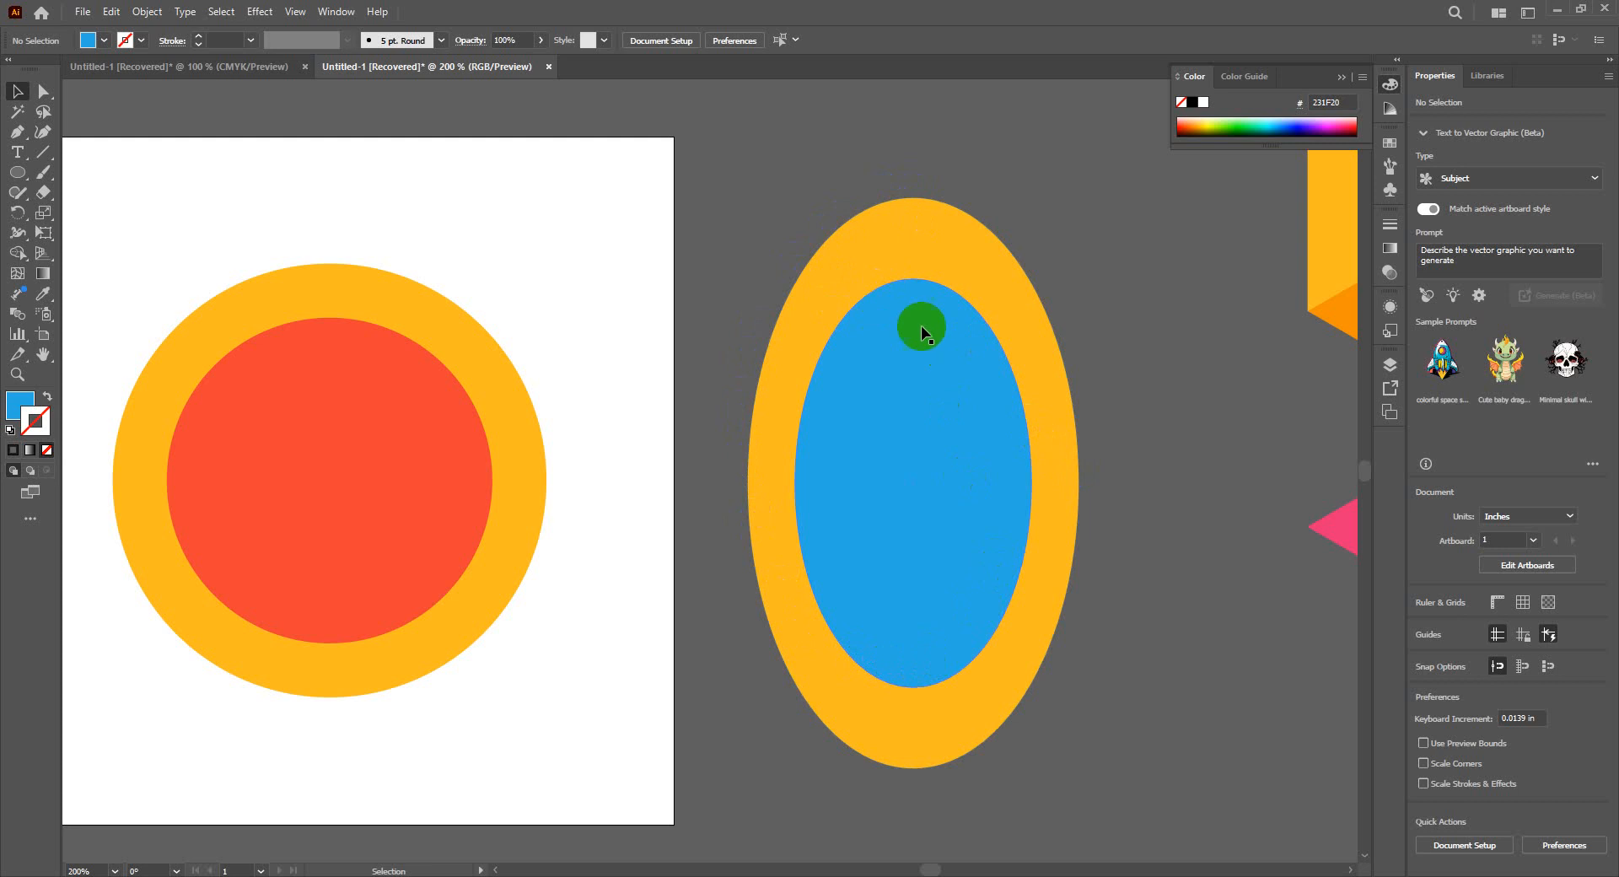
left_click(902, 277)
left_click(997, 372)
- Move the group of coloured triangles further right, away from the ellipses, to about X 14.26 in, Y 2.49 in
left_click_drag(639, 599, 777, 578)
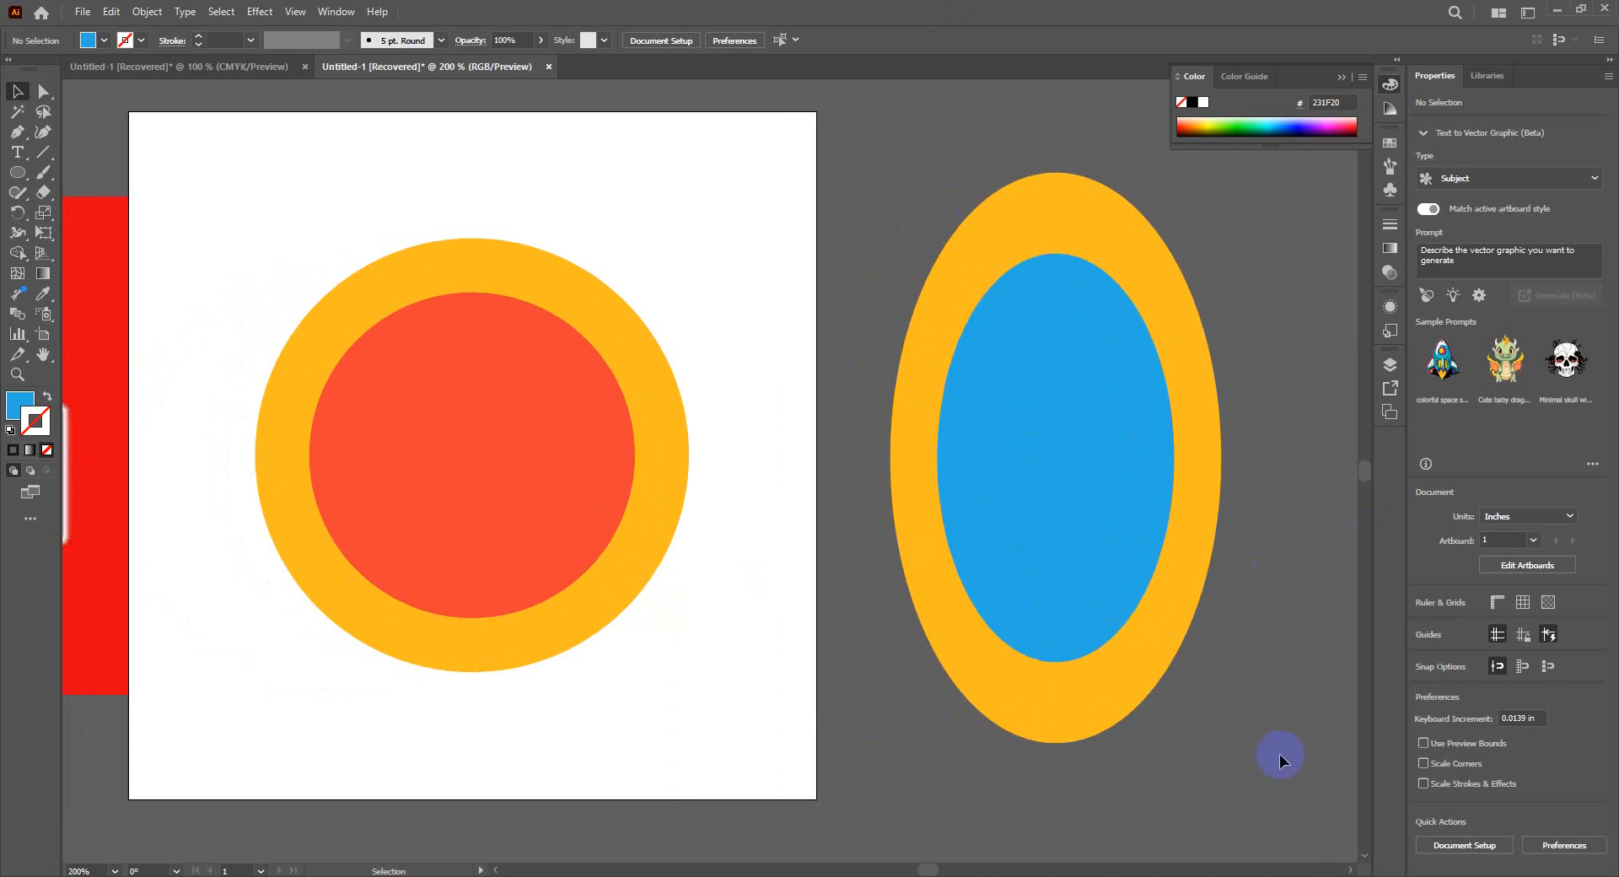
left_click_drag(1254, 761, 567, 798)
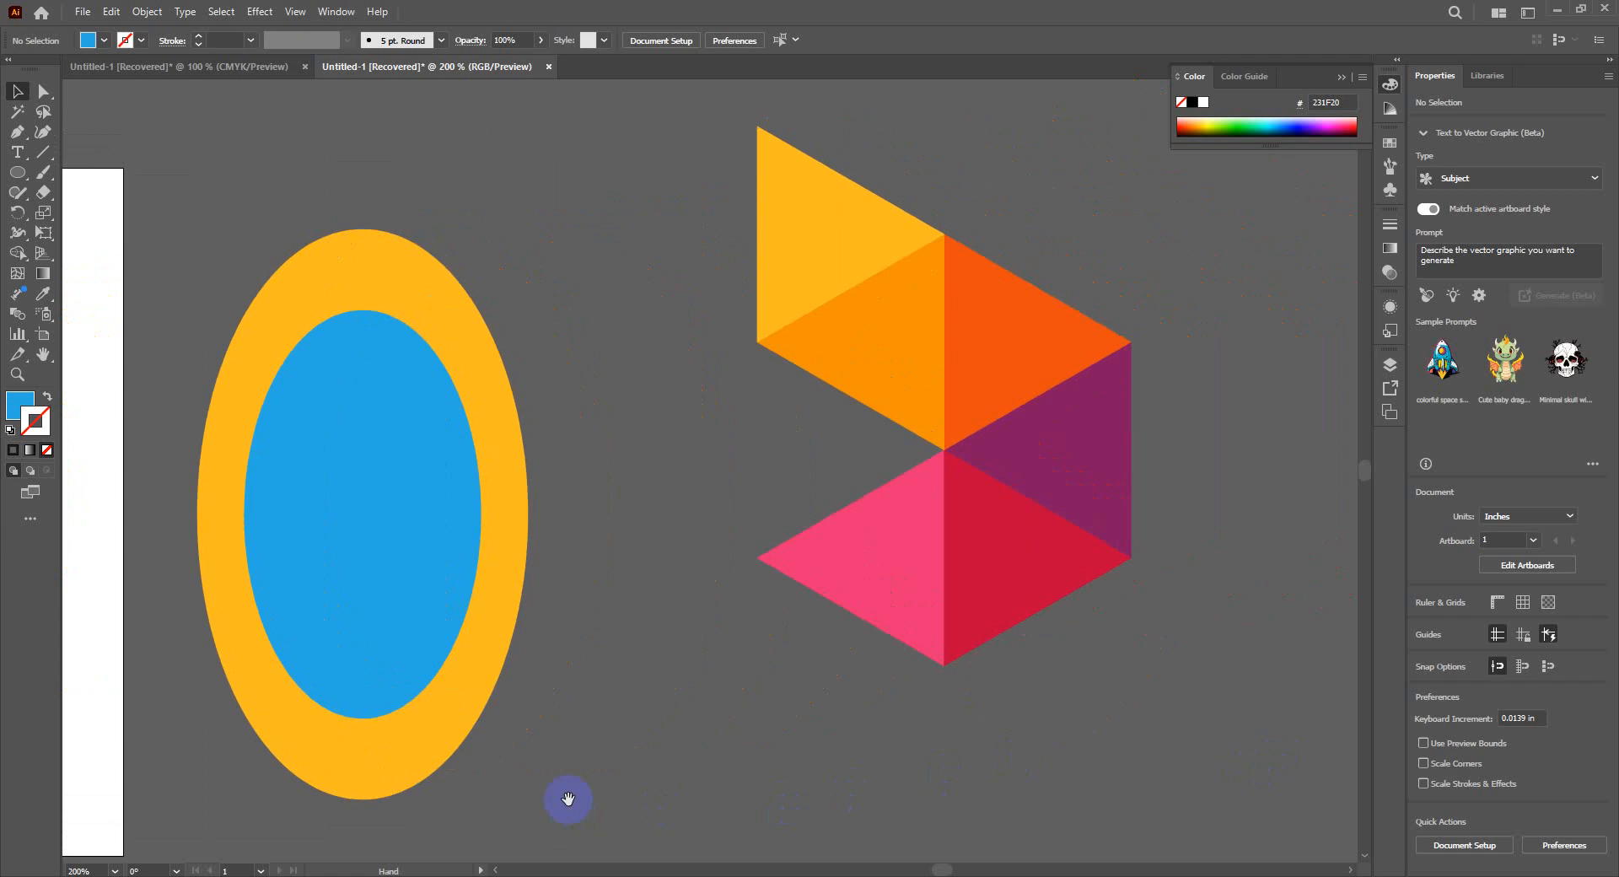
left_click_drag(1304, 675, 1121, 591)
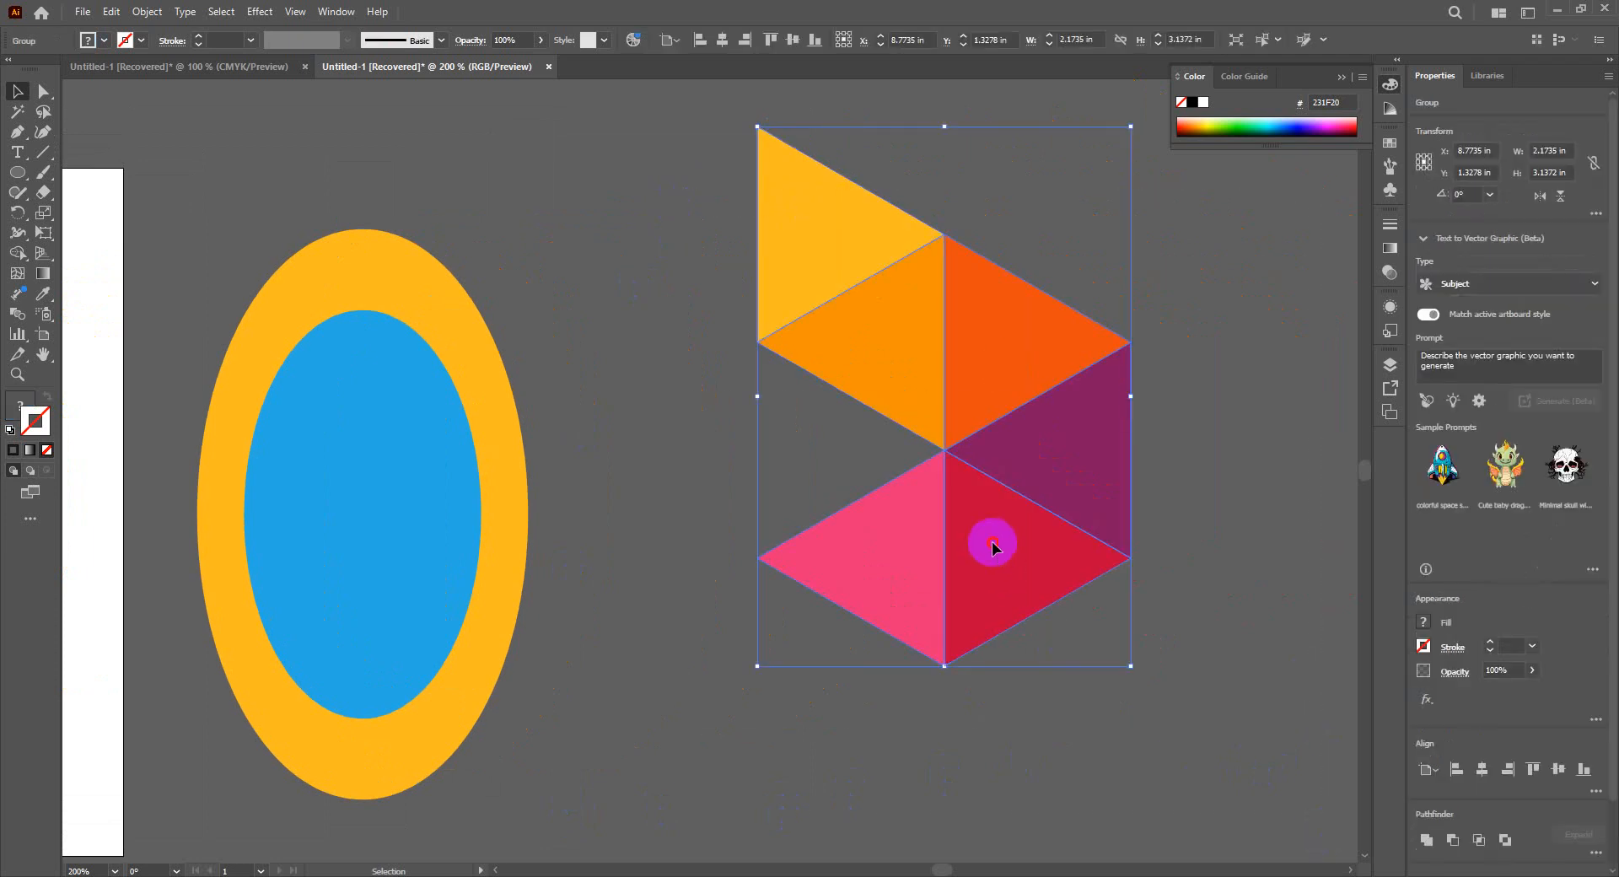
left_click_drag(995, 542, 1376, 661)
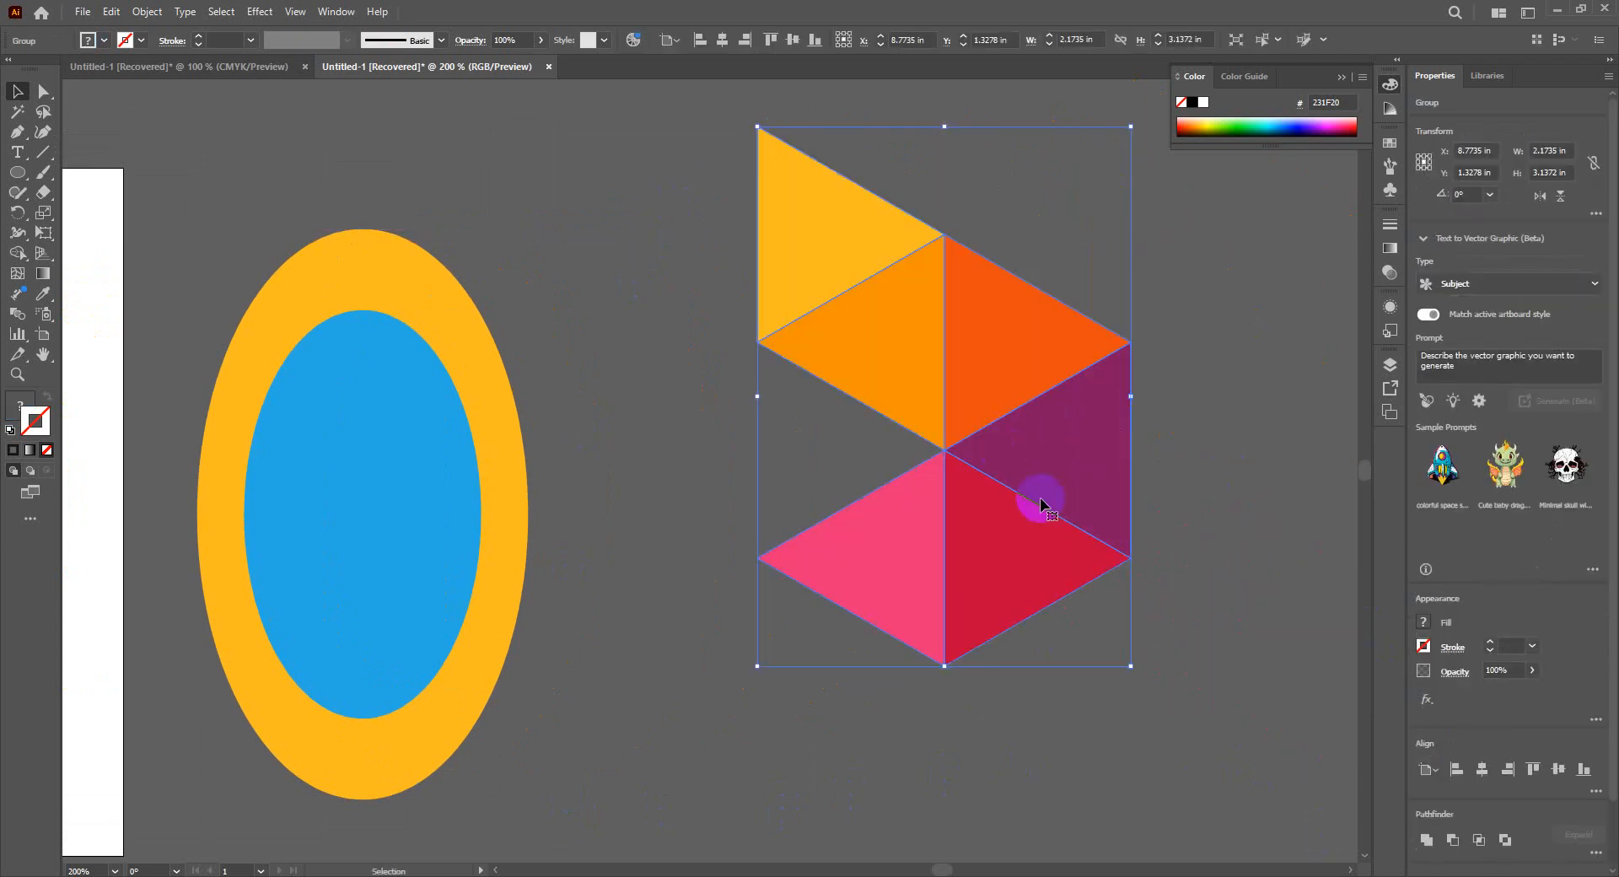
scroll(1041, 504, "down", 1)
left_click_drag(1011, 519, 1262, 573)
scroll(976, 662, "right", 3)
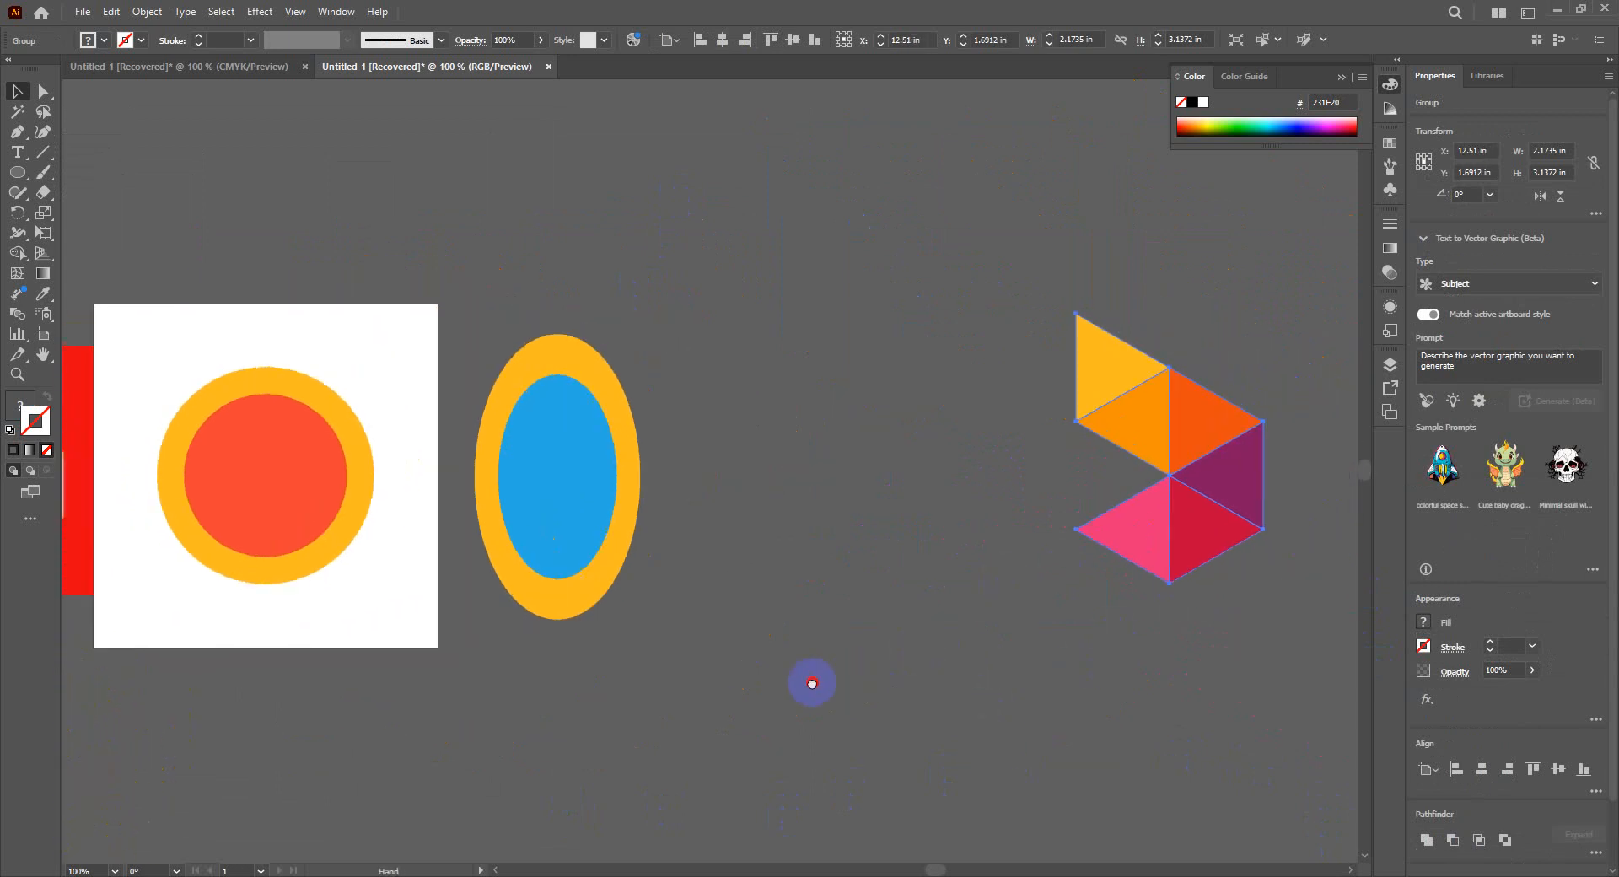
left_click_drag(1097, 398, 1247, 467)
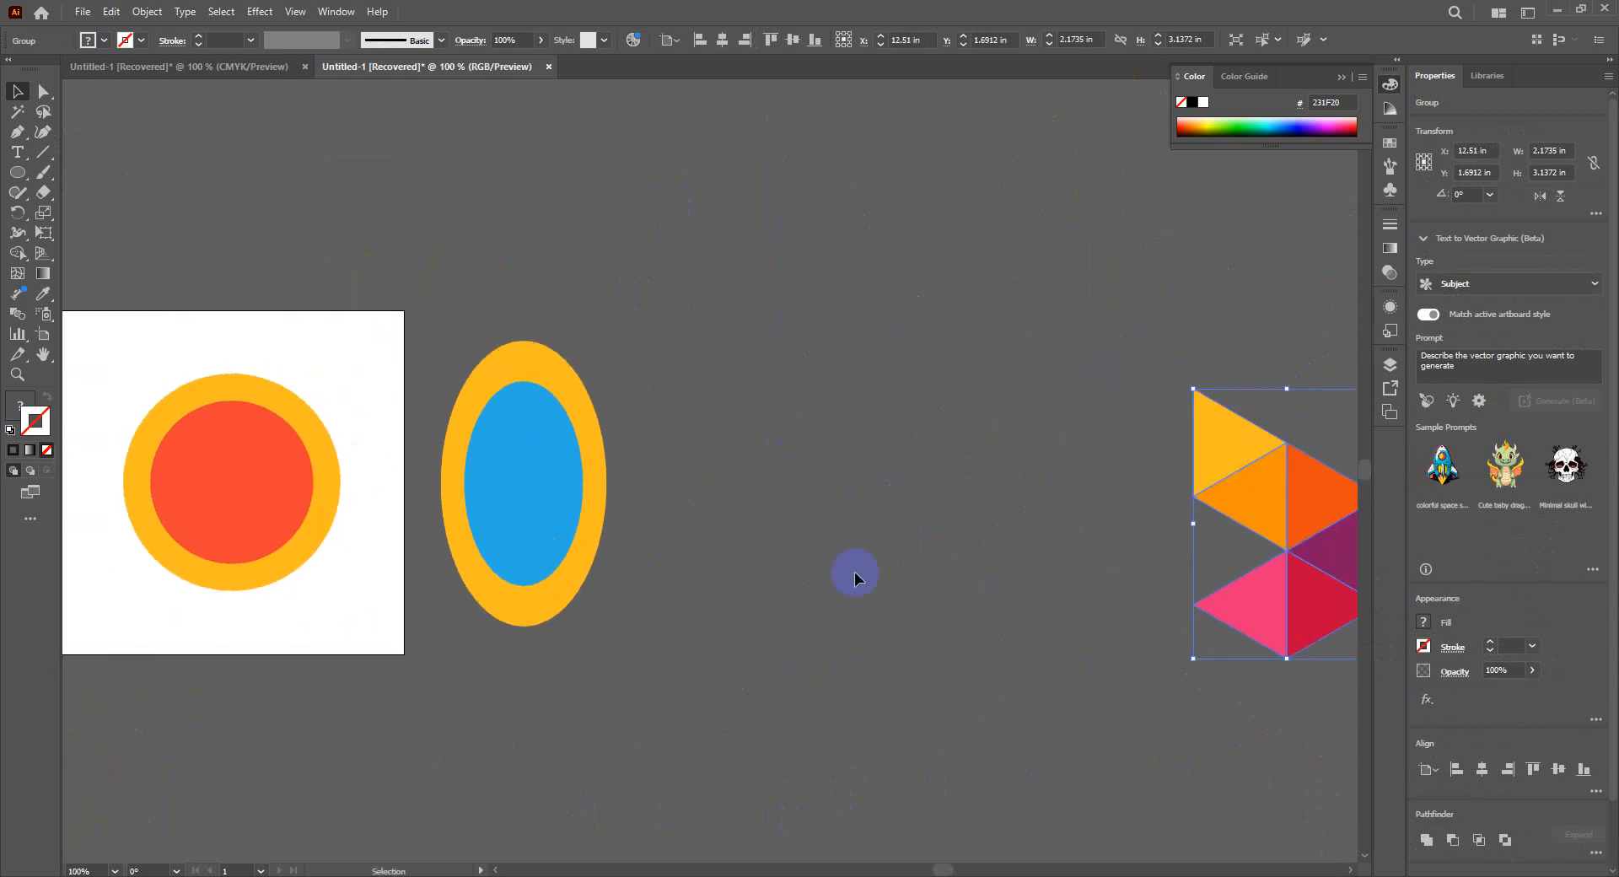
- Duplicate the outer orange ellipse to the right of the original, at about X 8.22 in, Y 2 in
left_click(511, 365)
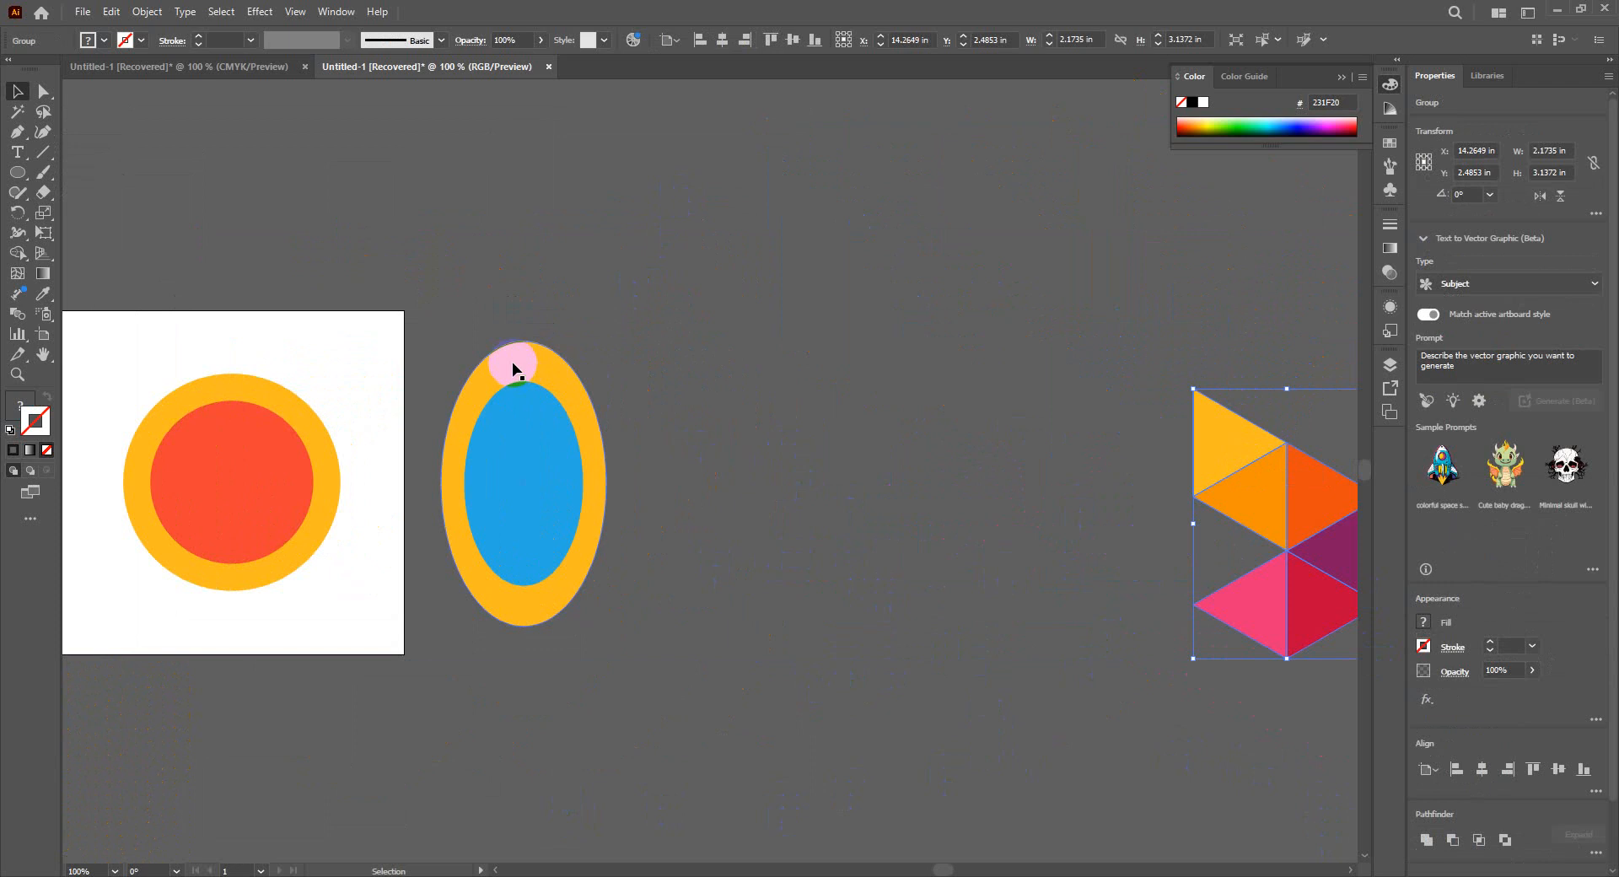
left_click_drag(513, 367, 759, 364)
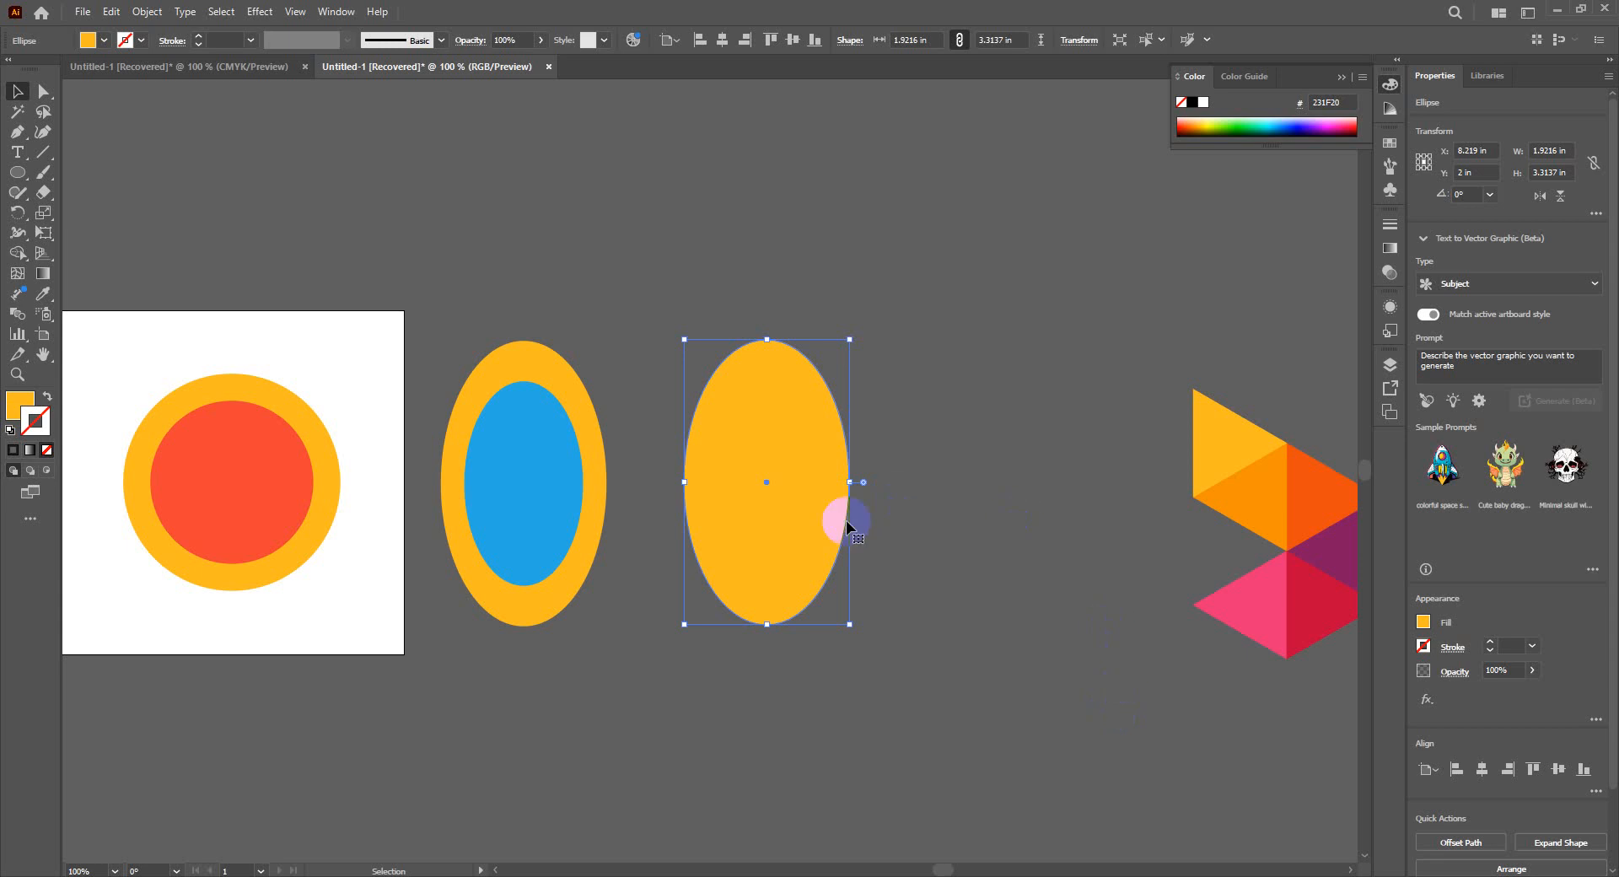
left_click(750, 364)
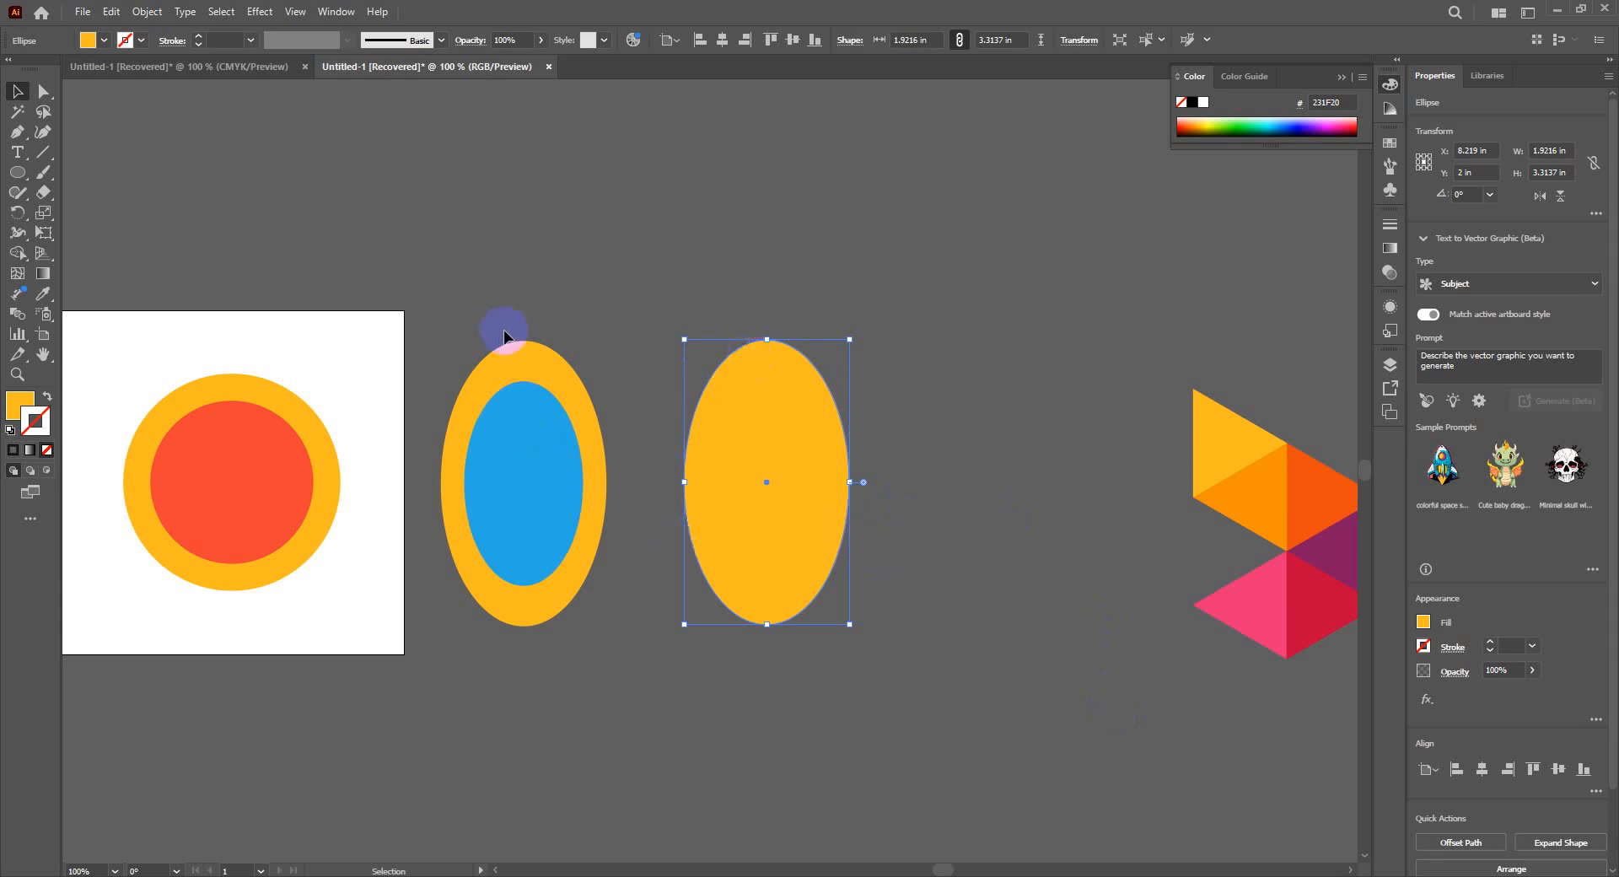
left_click(525, 344)
left_click(738, 382)
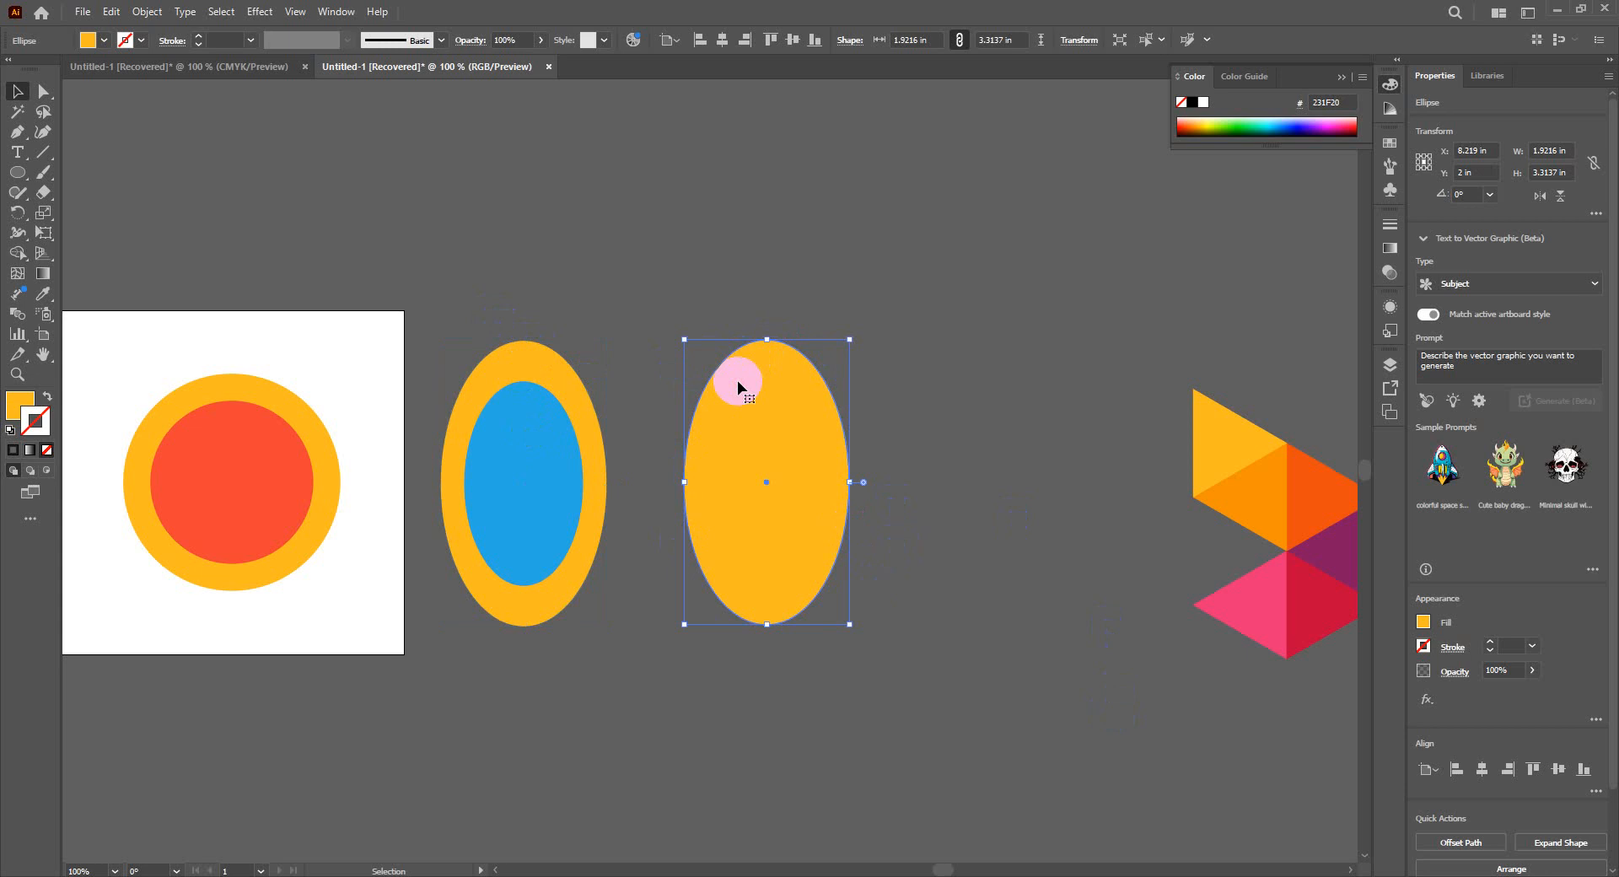
left_click(764, 454)
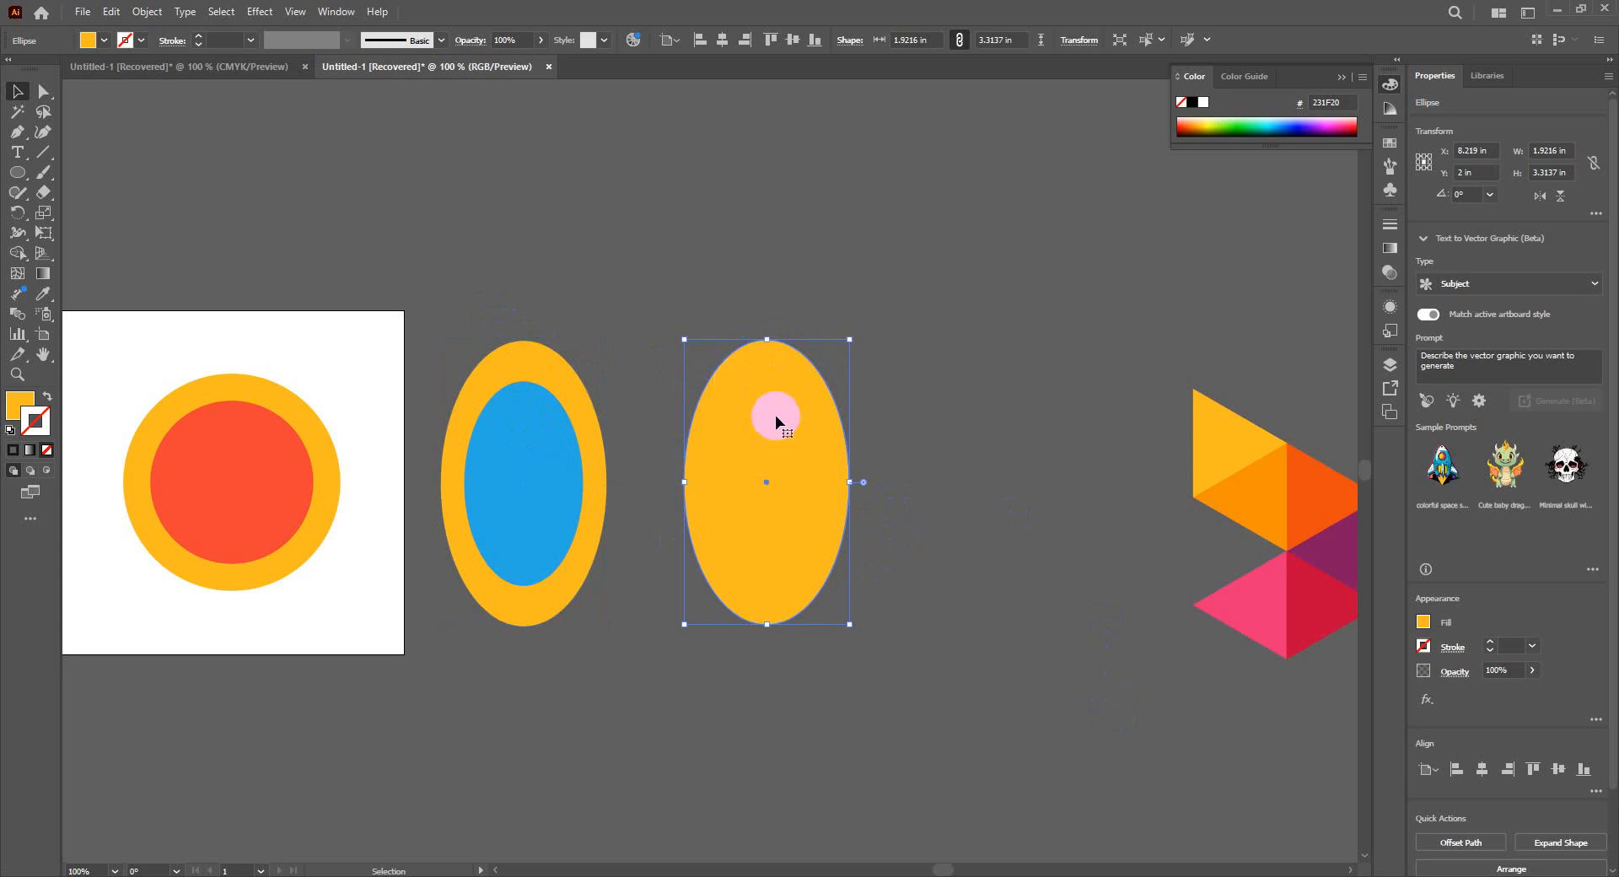
- Start an Offset Path on the copied orange ellipse, keep its dialog clear of the shape and compare the preview off and on
left_click(146, 11)
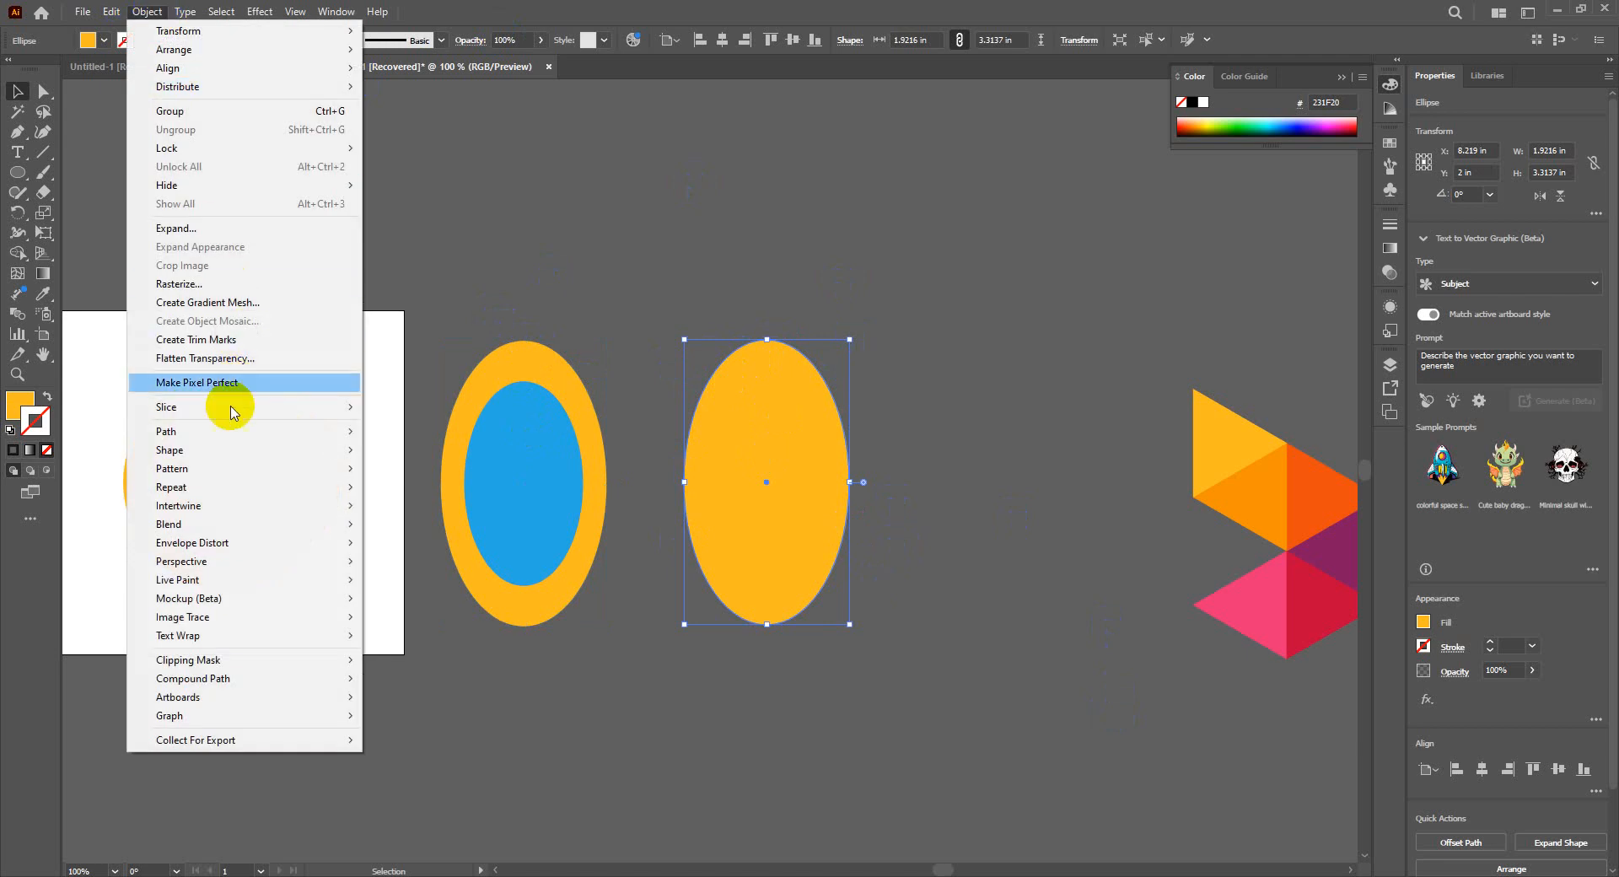
mouse_move(227, 431)
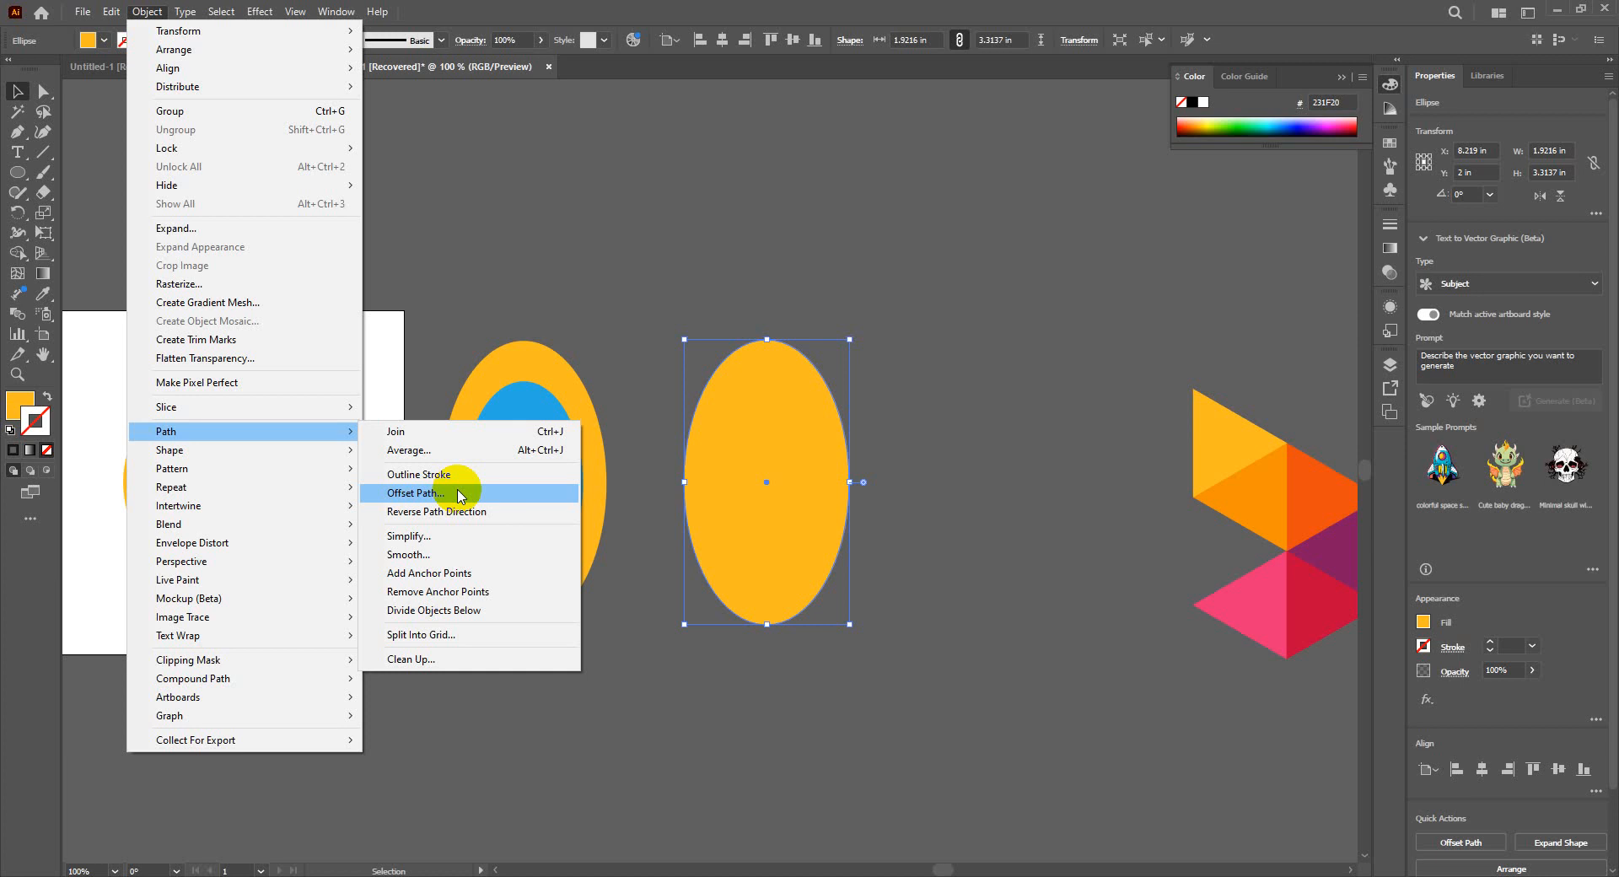
left_click(462, 495)
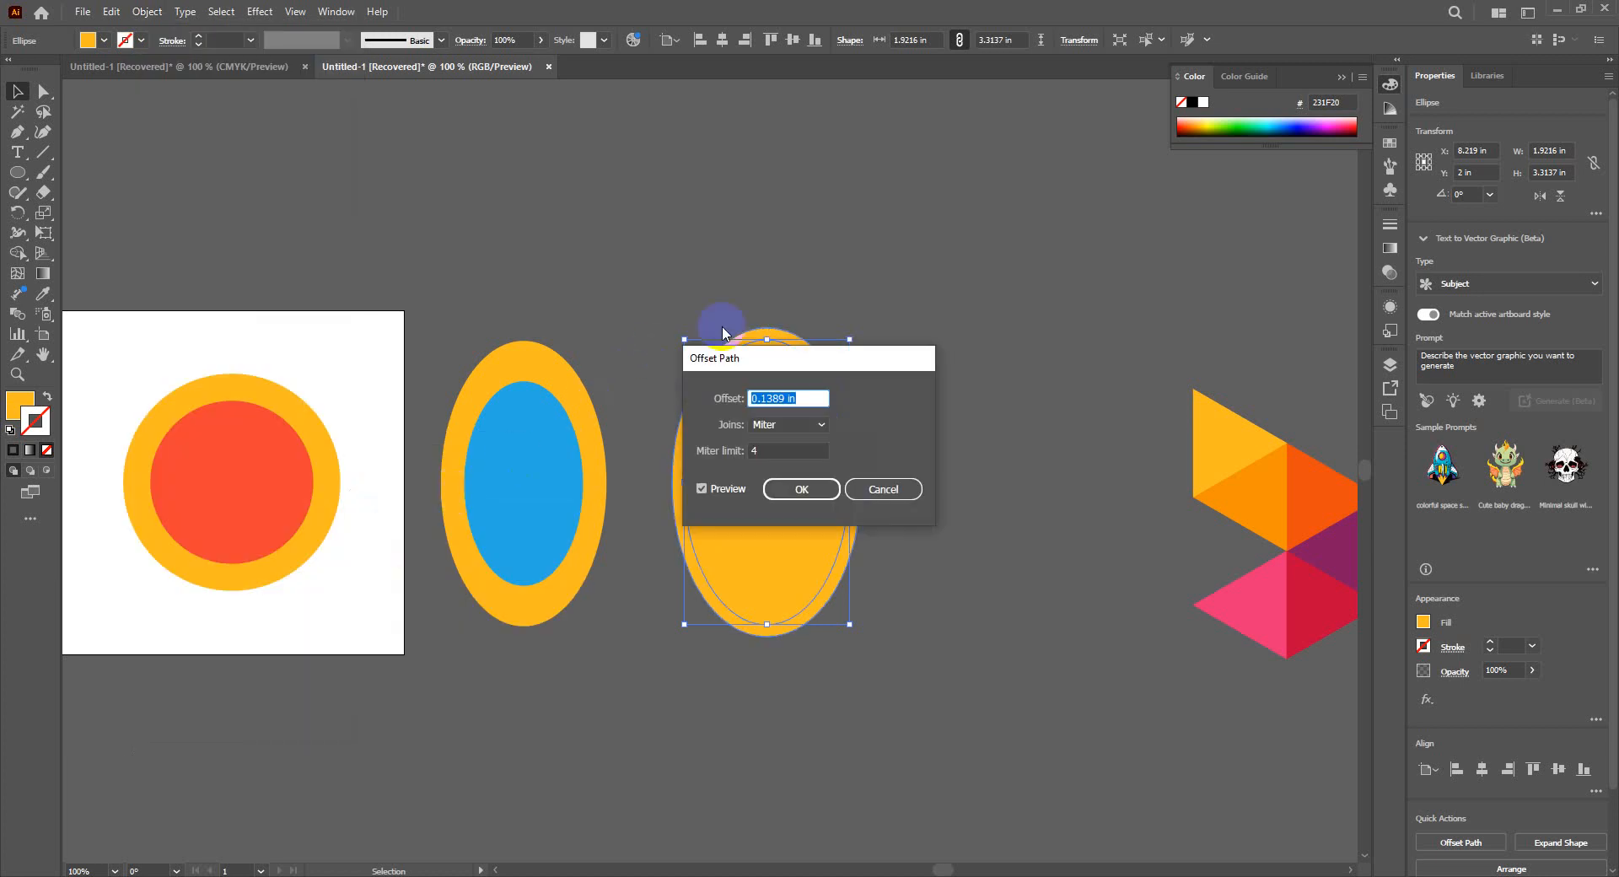
left_click_drag(769, 372, 422, 365)
left_click(355, 483)
left_click(452, 392)
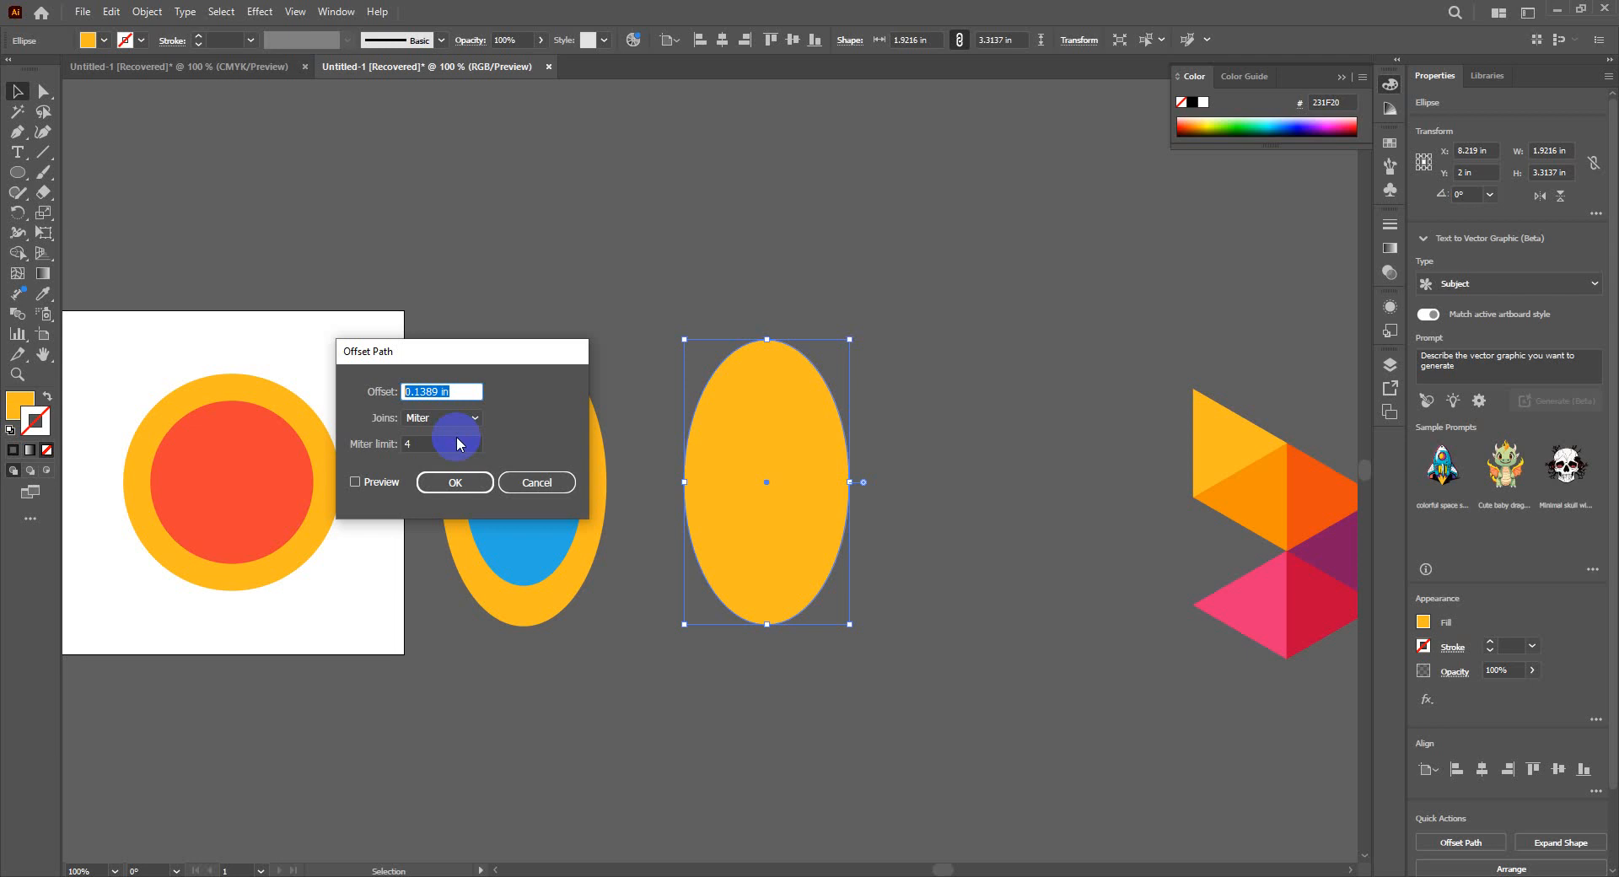
left_click(354, 482)
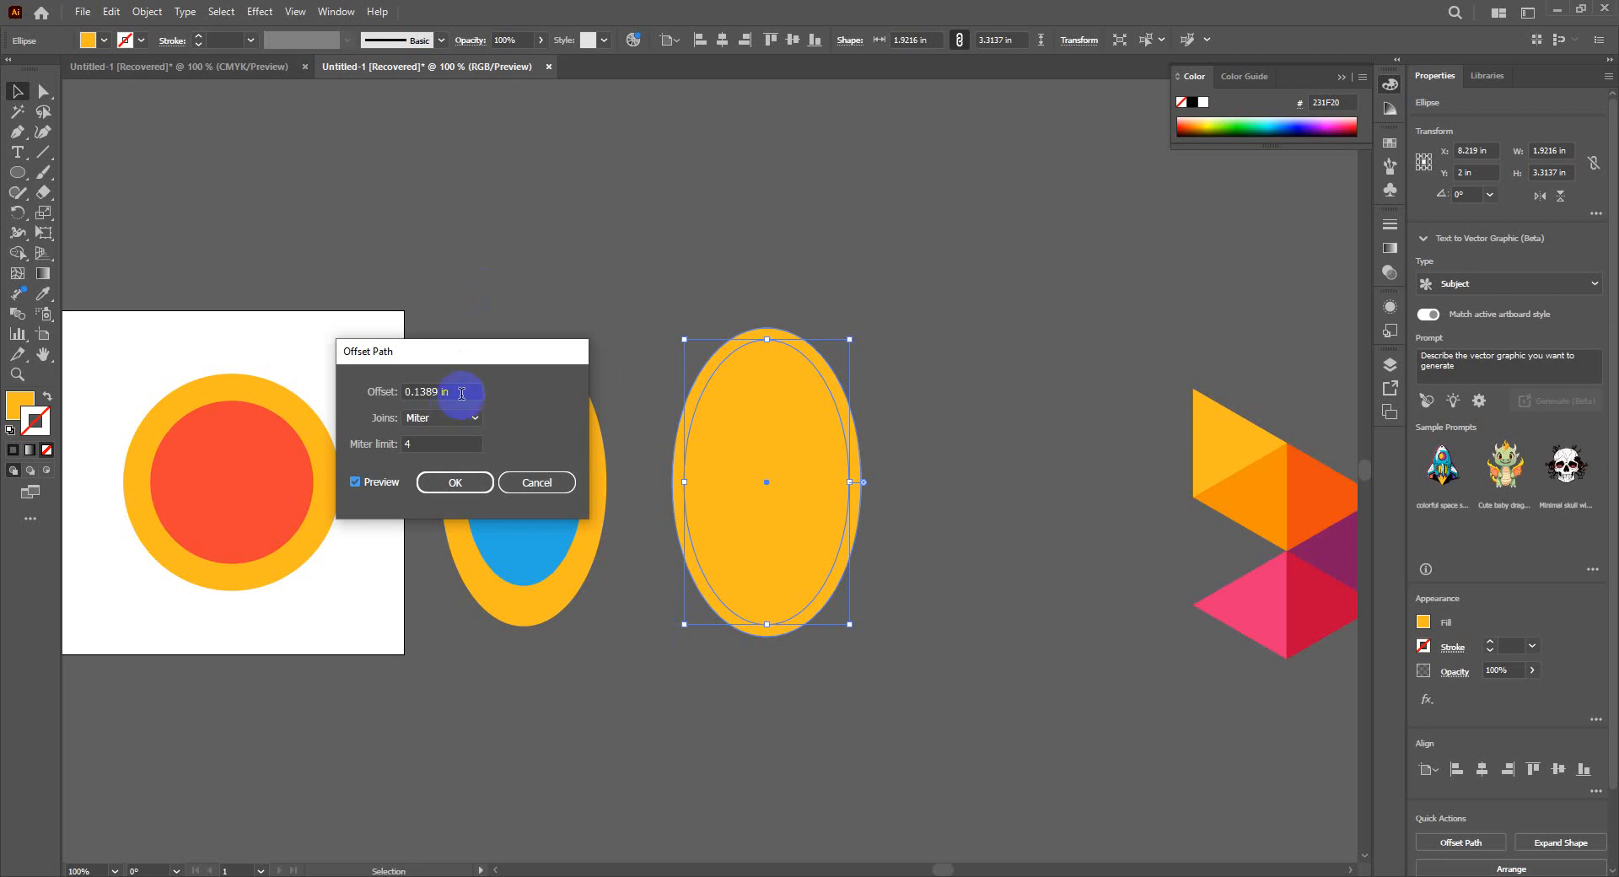
- Offset the copied ellipse's path outward by 0.75 in with miter joins and deselect the result
left_click_drag(470, 391, 315, 397)
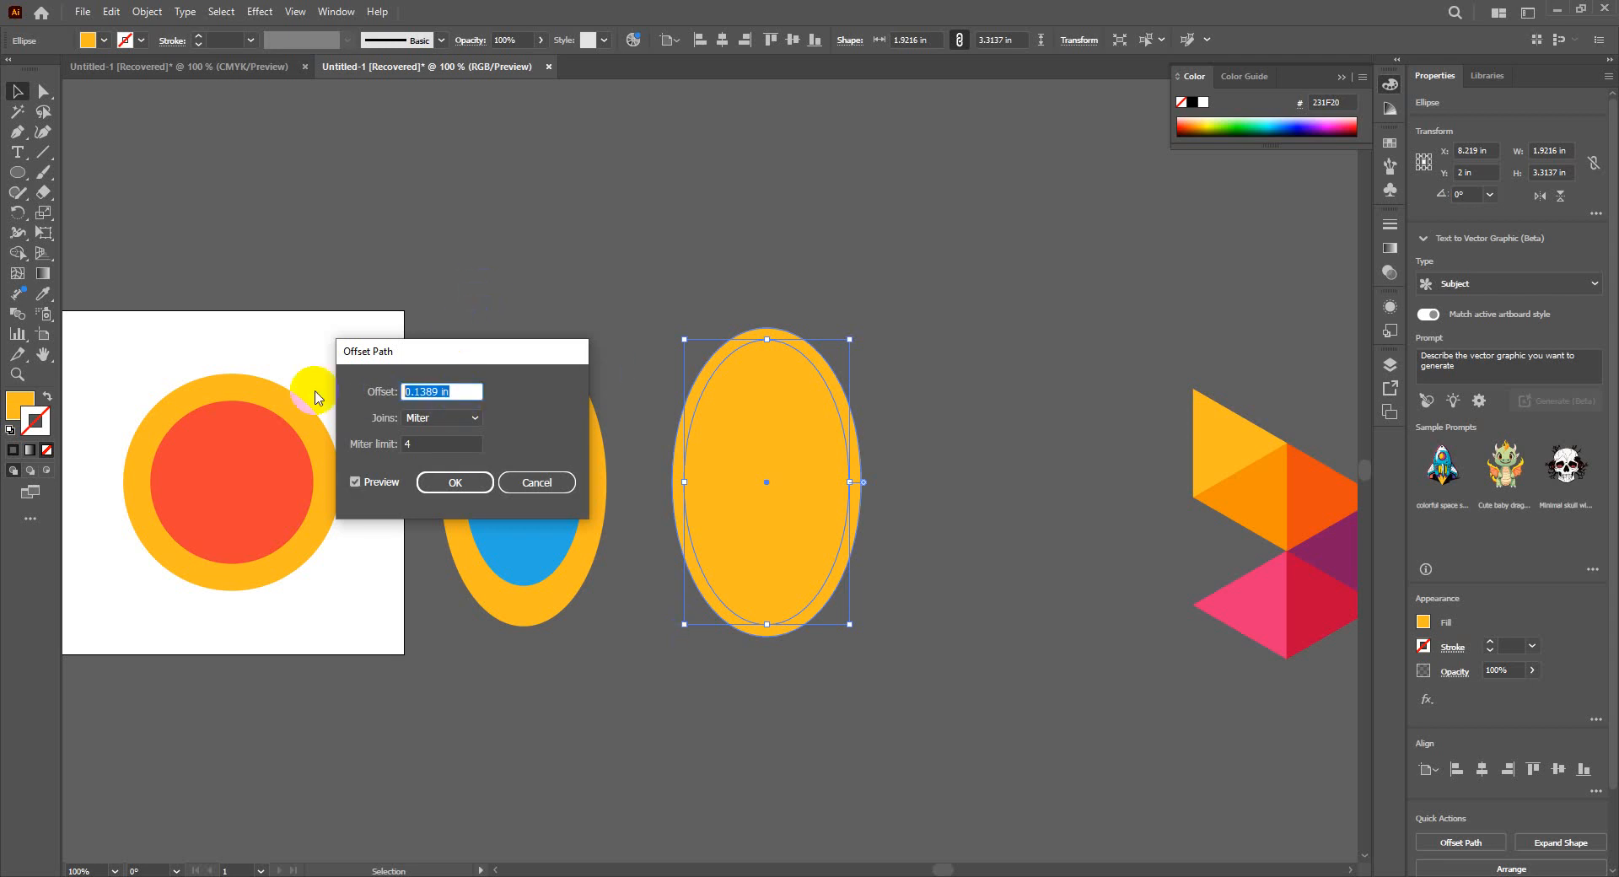
type("0.25")
key("Up")
key("Up")
key("Up")
key("Up")
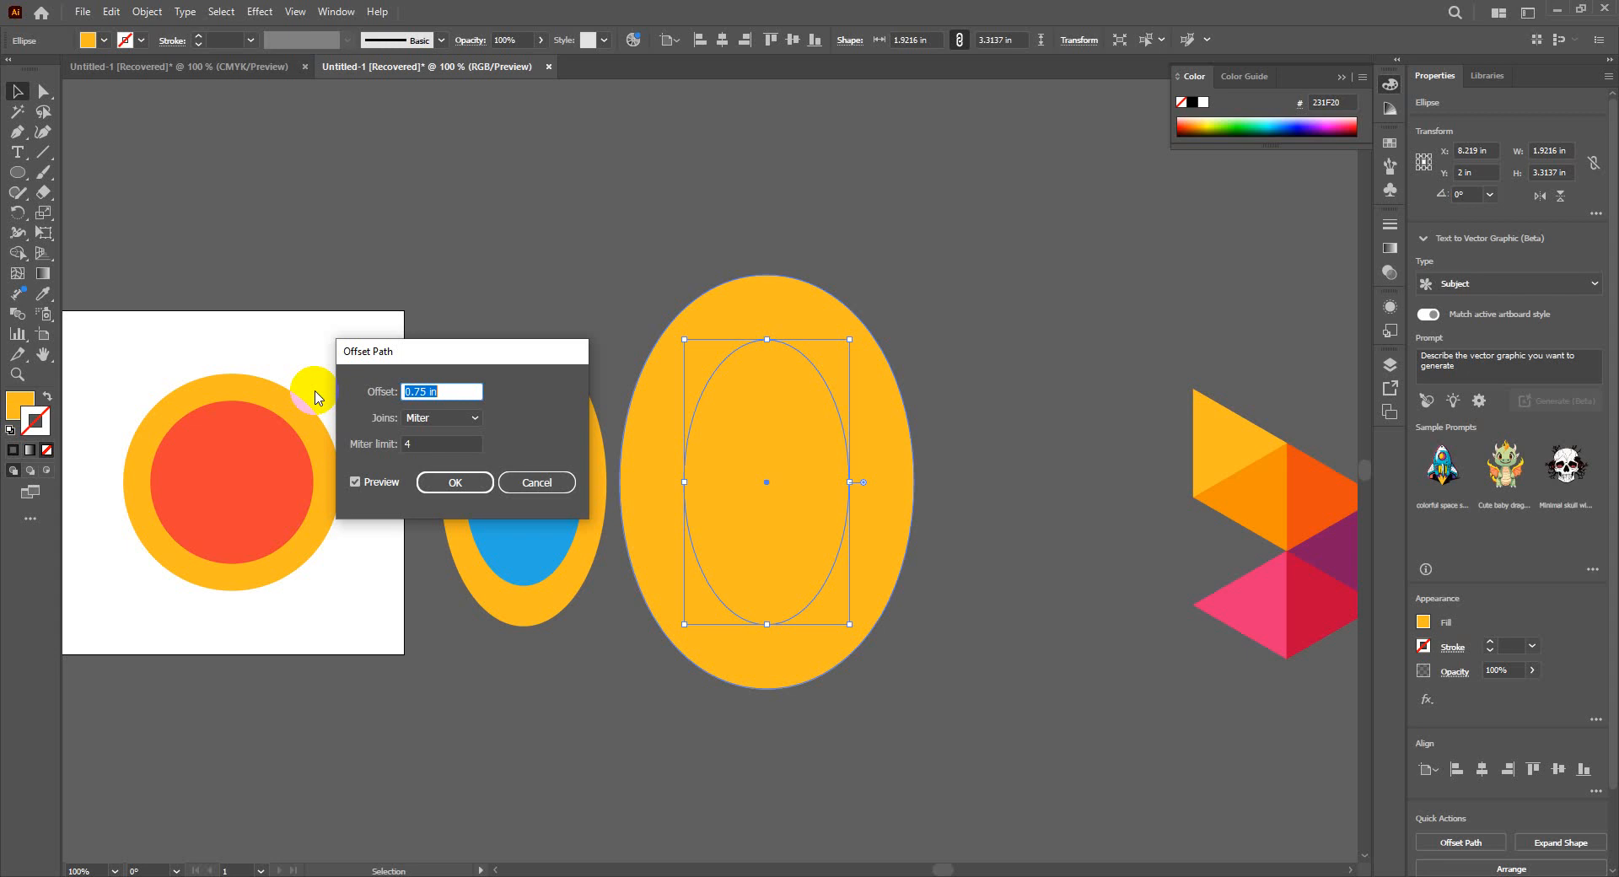
left_click(455, 481)
left_click(532, 742)
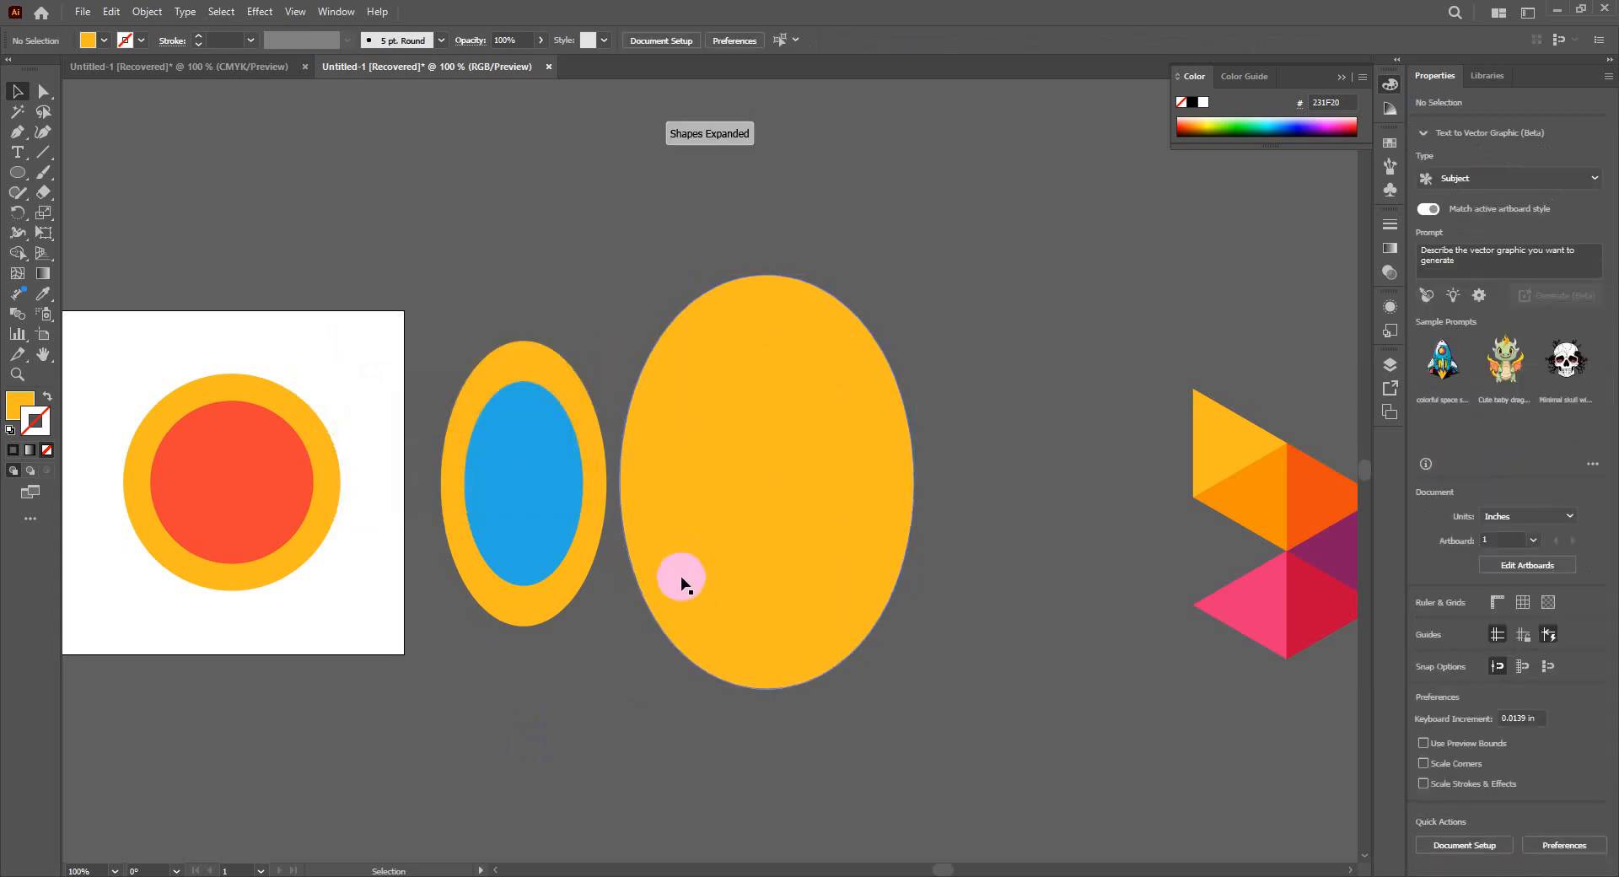
- Fill the smaller, inner ellipse of the offset pair with bright pink
left_click(783, 462)
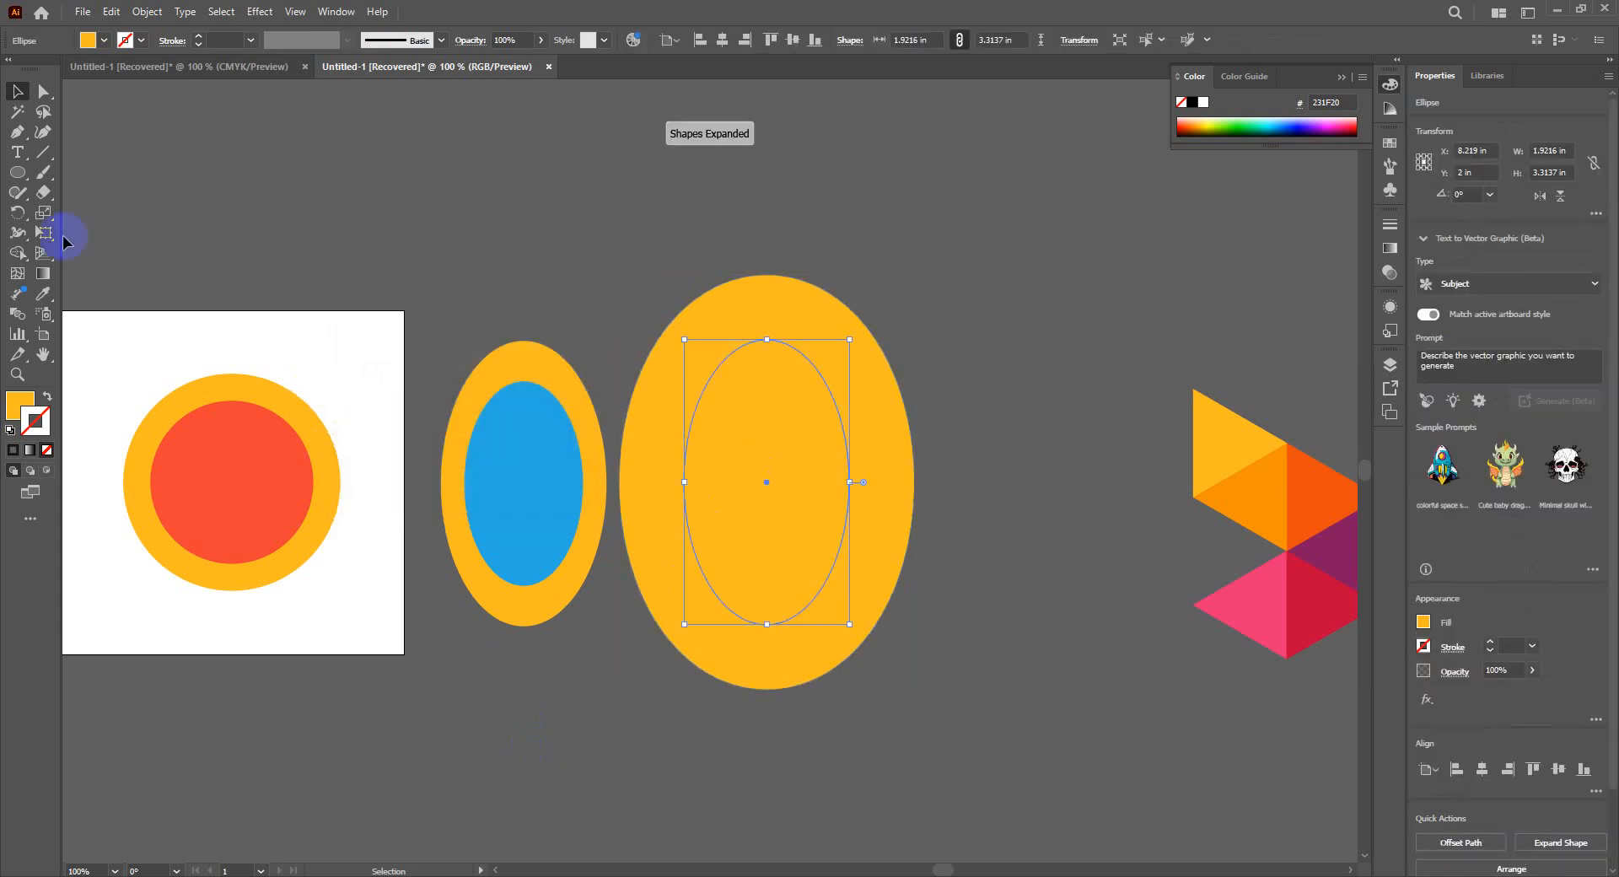
left_click(105, 40)
left_click(127, 71)
left_click(353, 252)
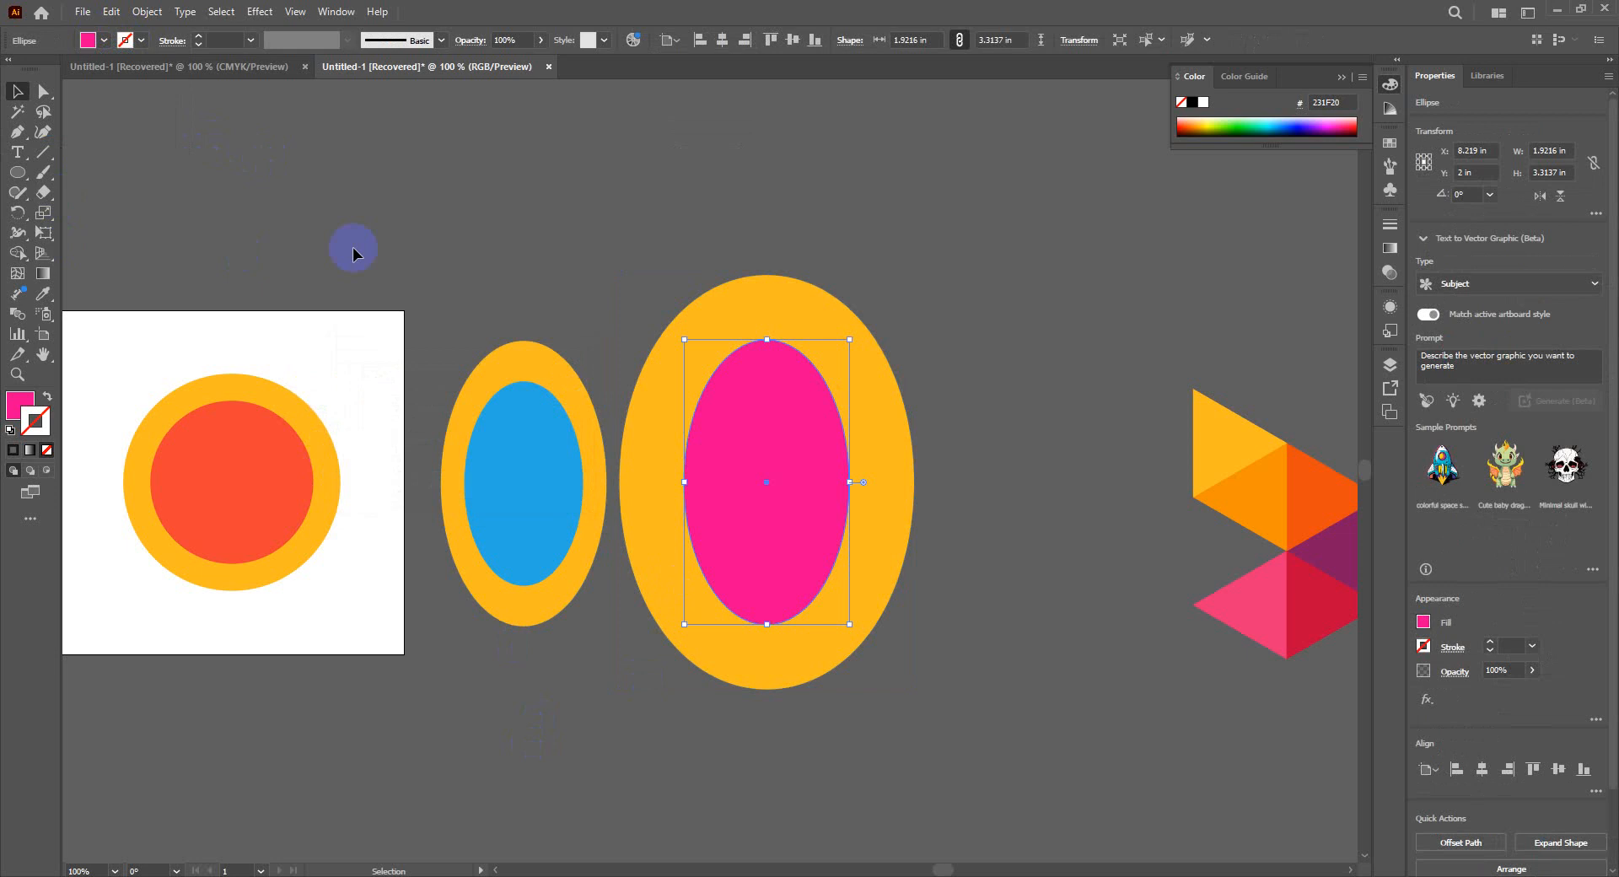
left_click(639, 747)
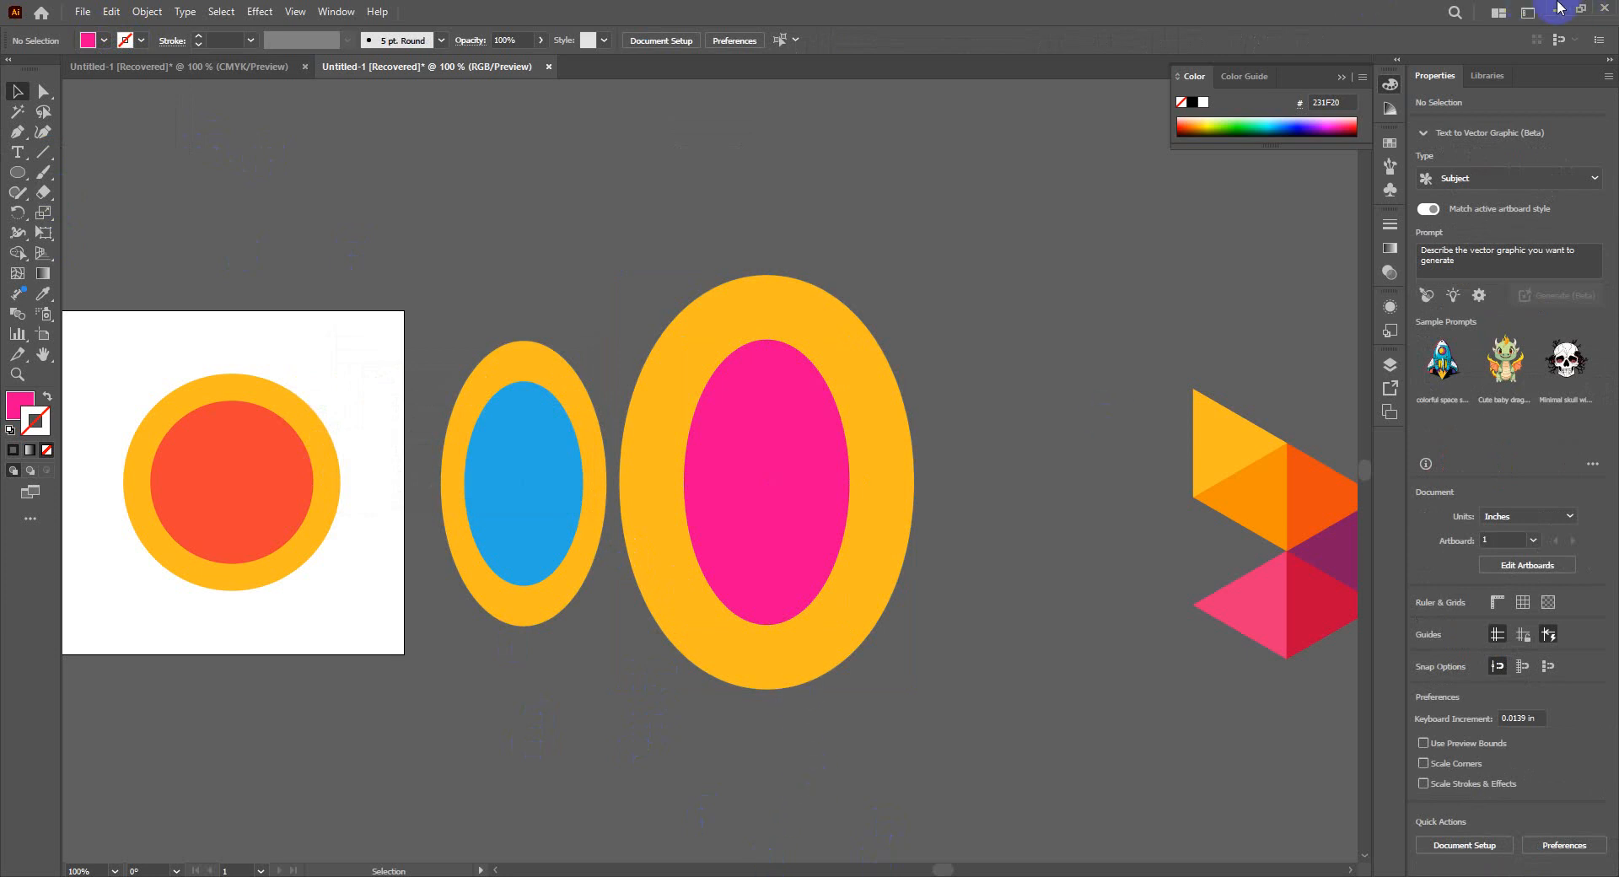
mouse_move(811, 432)
left_mouse_down()
mouse_move(966, 363)
mouse_move(810, 437)
left_mouse_up()
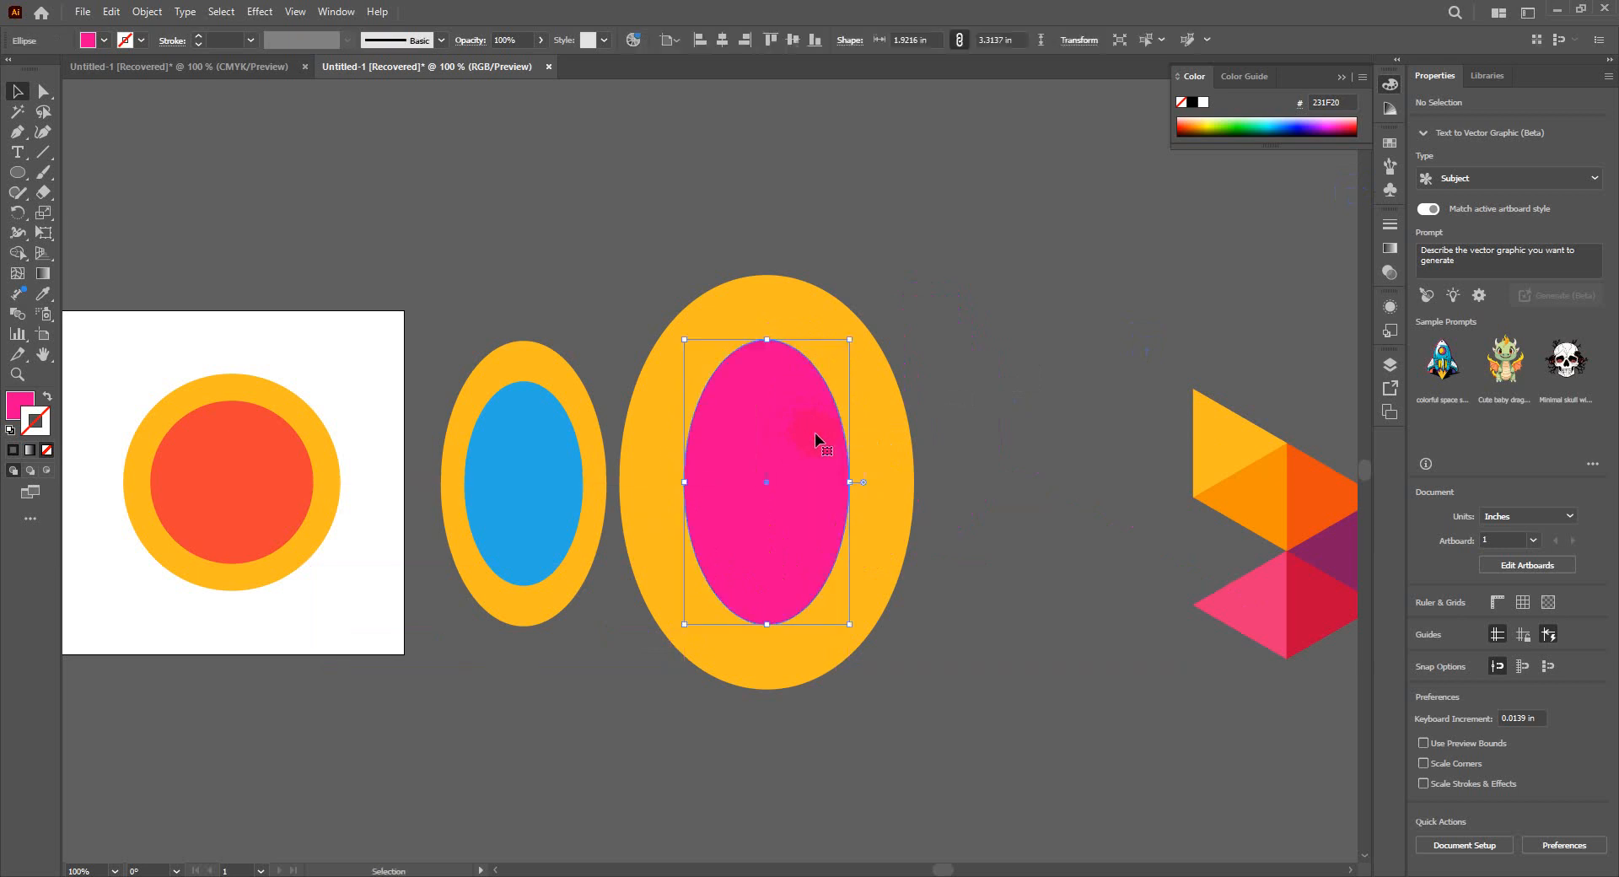